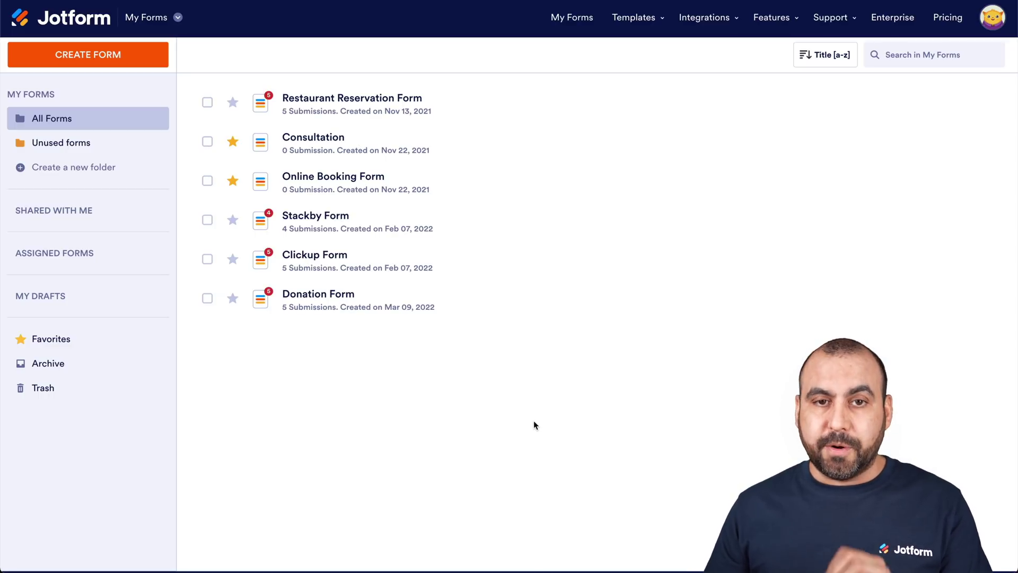
- From My Forms, create a new form to reach the Create a Form options
left_click(82, 56)
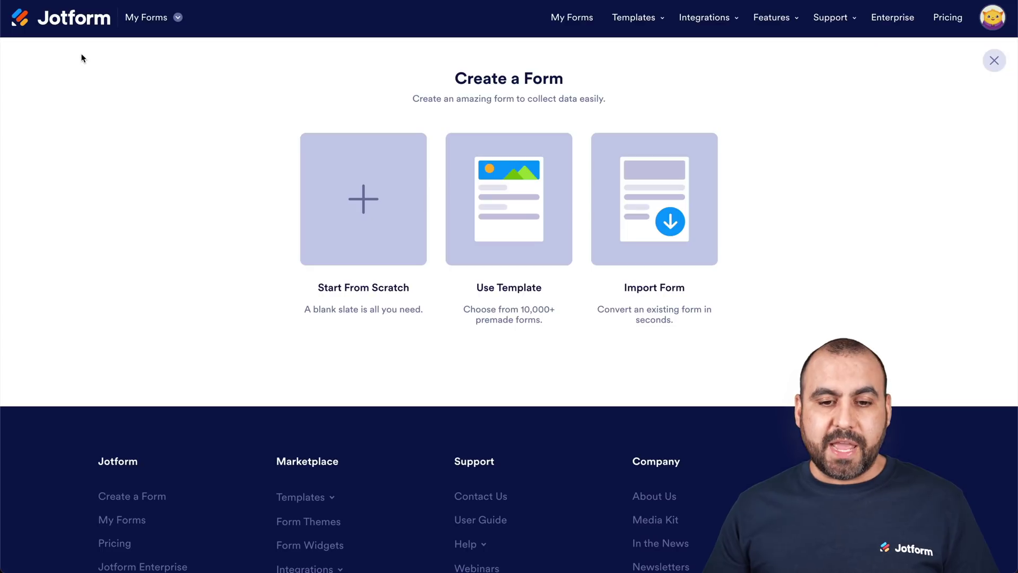
- Start a blank Classic Form with Full Name and Address fields
left_click(380, 175)
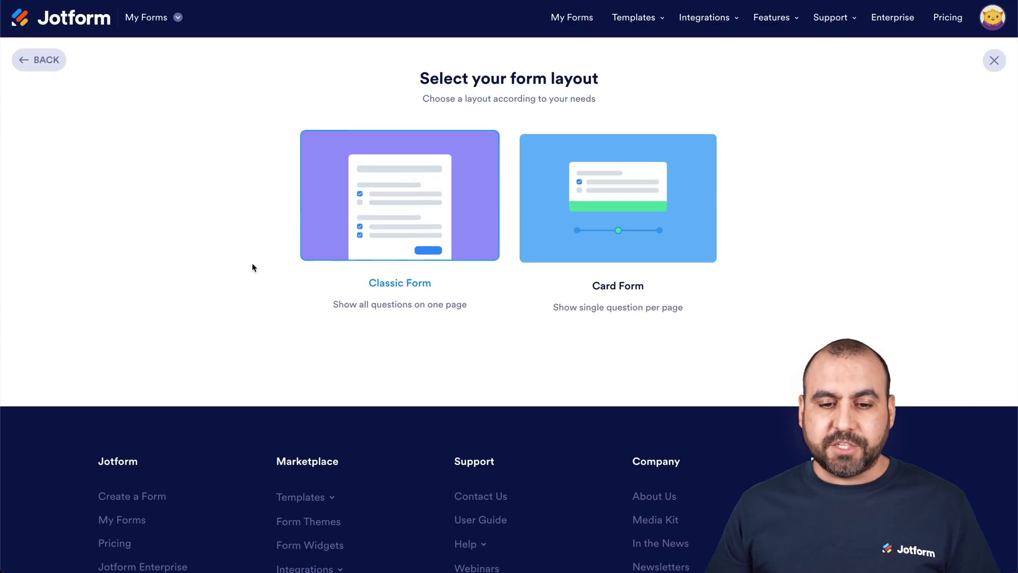
left_click(423, 208)
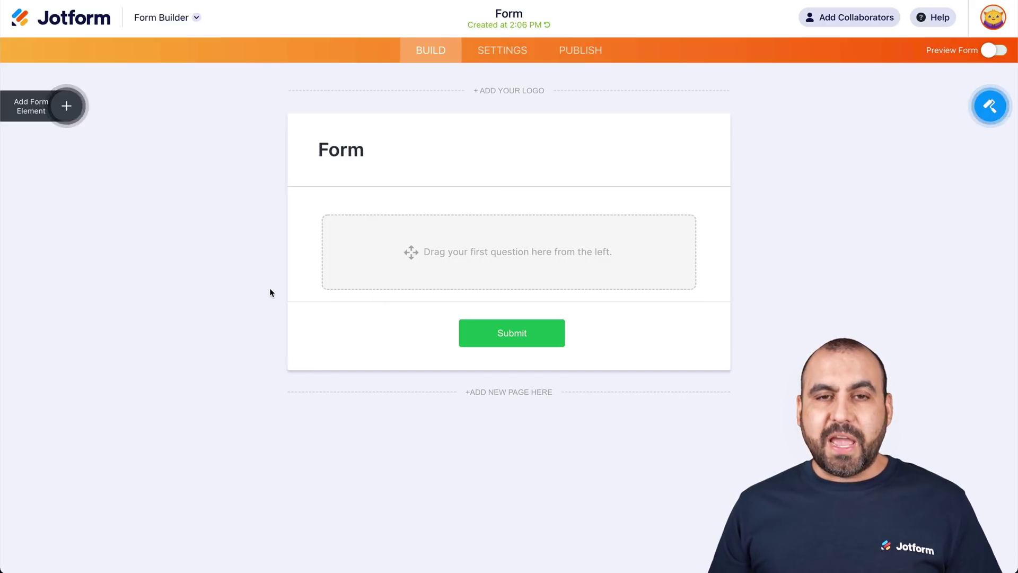
left_click(66, 105)
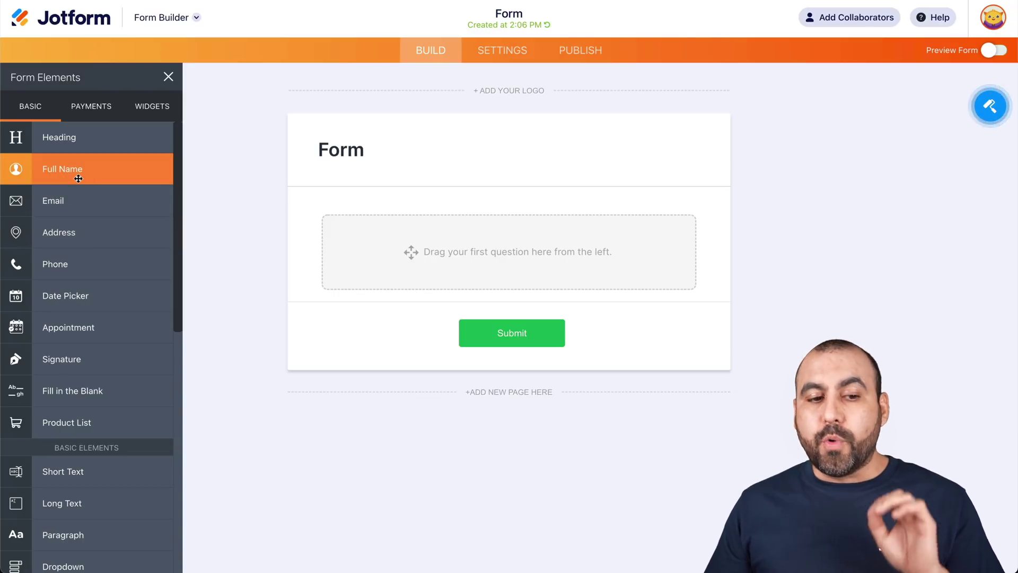
left_click(78, 179)
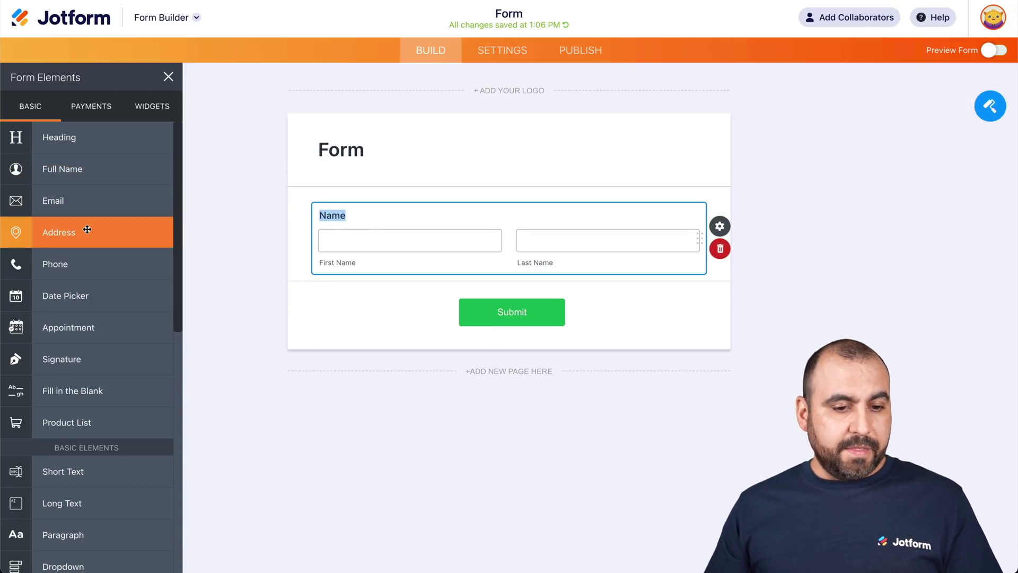
left_click(87, 229)
- Add Phone and Email fields and a Short Text question above Email, deleting a stray Date field
left_click(63, 257)
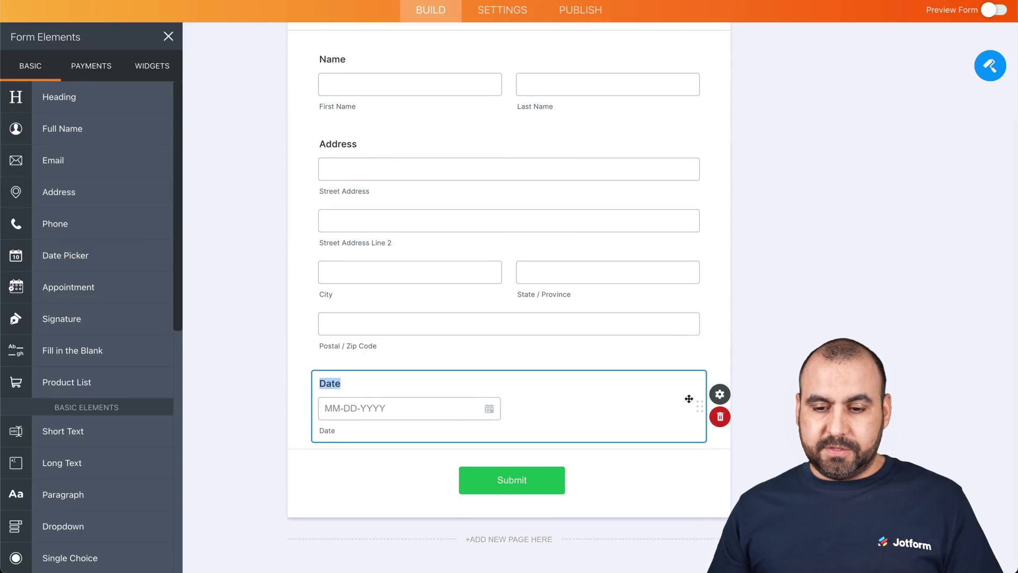
left_click(720, 417)
left_click(94, 228)
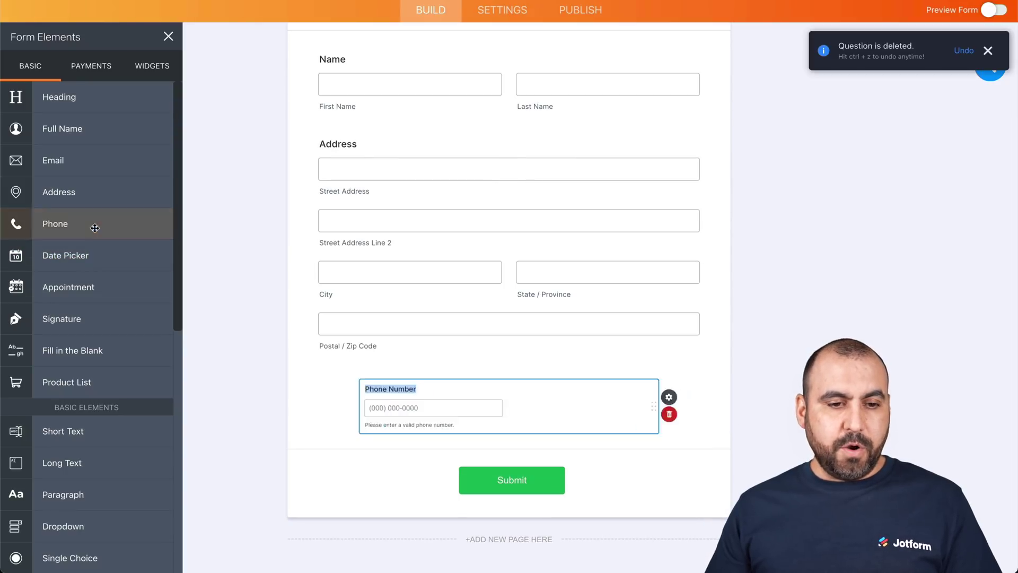
left_click(66, 162)
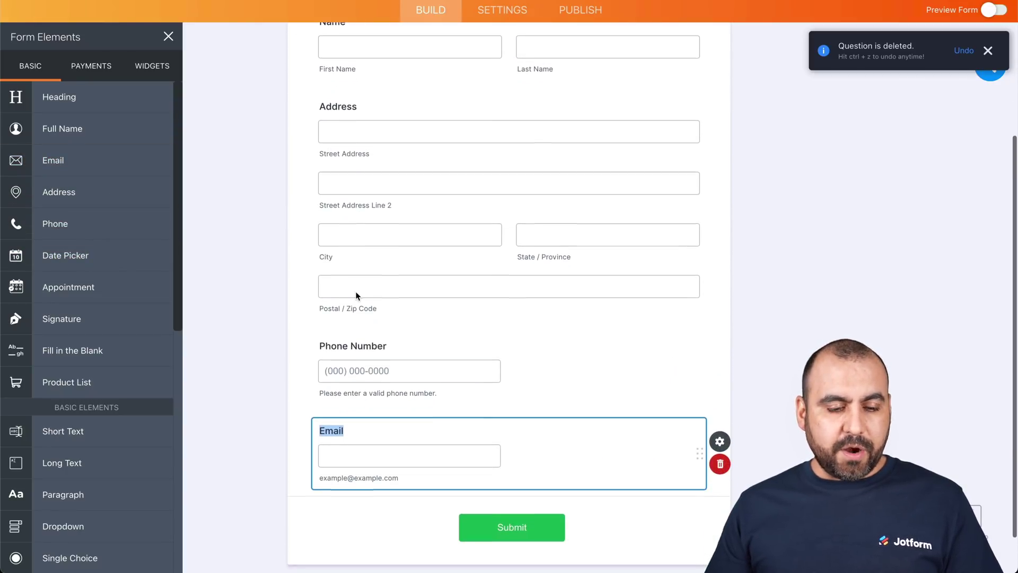
left_click(132, 427)
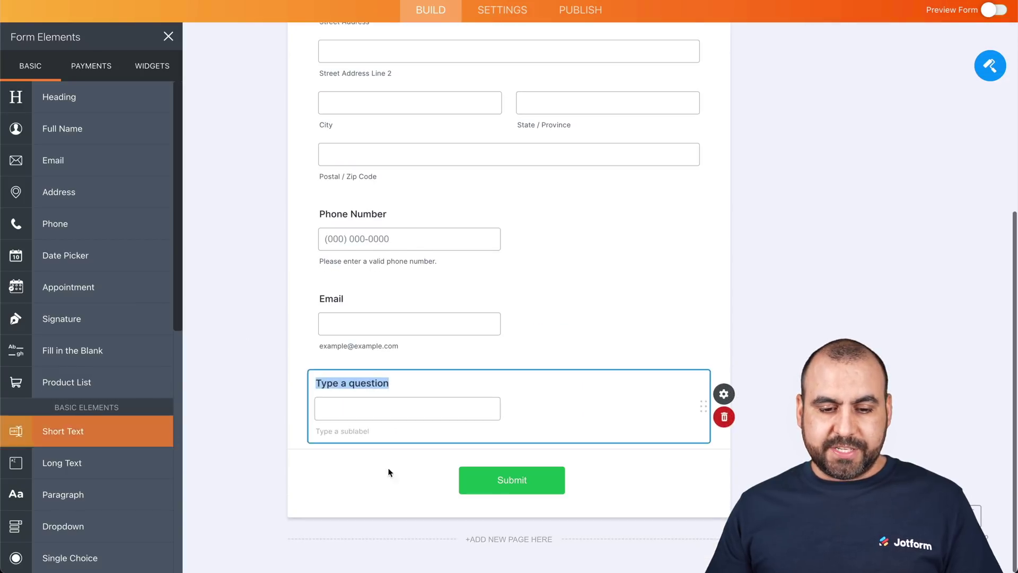
left_click_drag(703, 401, 698, 297)
- Relabel the new Short Text question 'Amount of sale'
double_click(342, 298)
triple_click(343, 298)
type("Amousnt")
key("BackSpace")
key("BackSpace")
key("BackSpace")
type("unft")
key("BackSpace")
key("BackSpace")
type("t of sale")
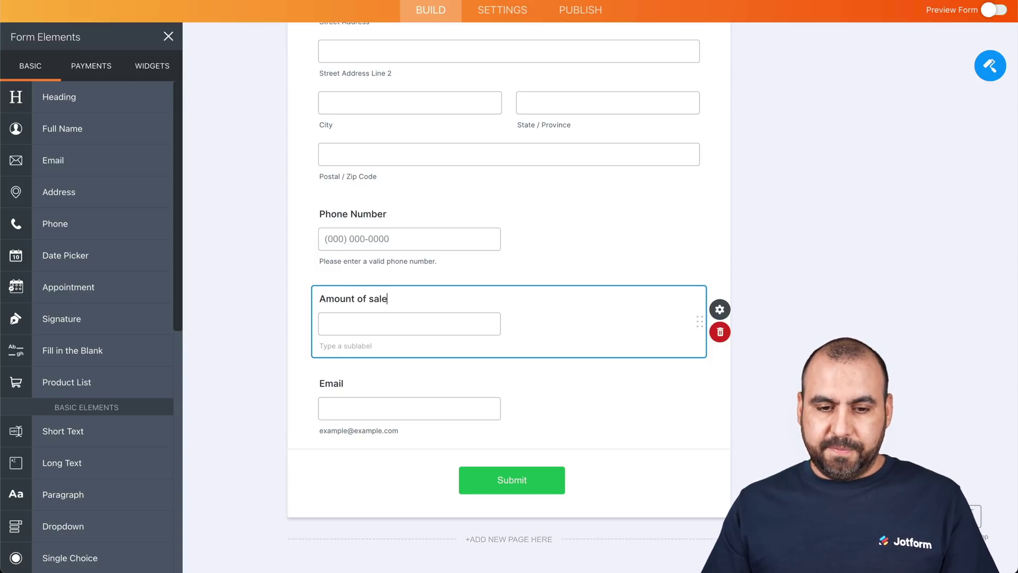
left_click(249, 273)
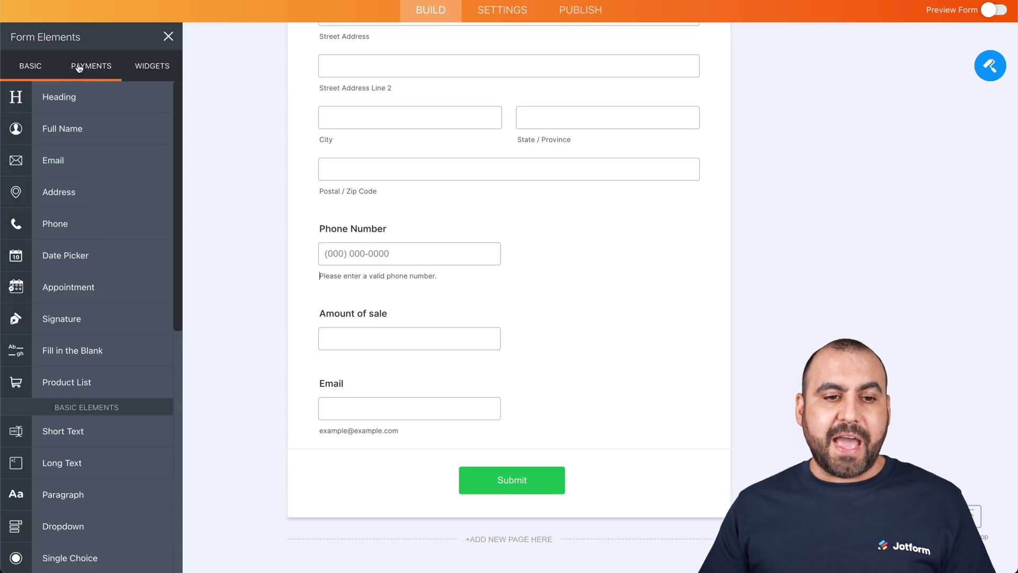
- Retitle the form heading to 'Hubspot Form for survey'
scroll(491, 213, "up", 6)
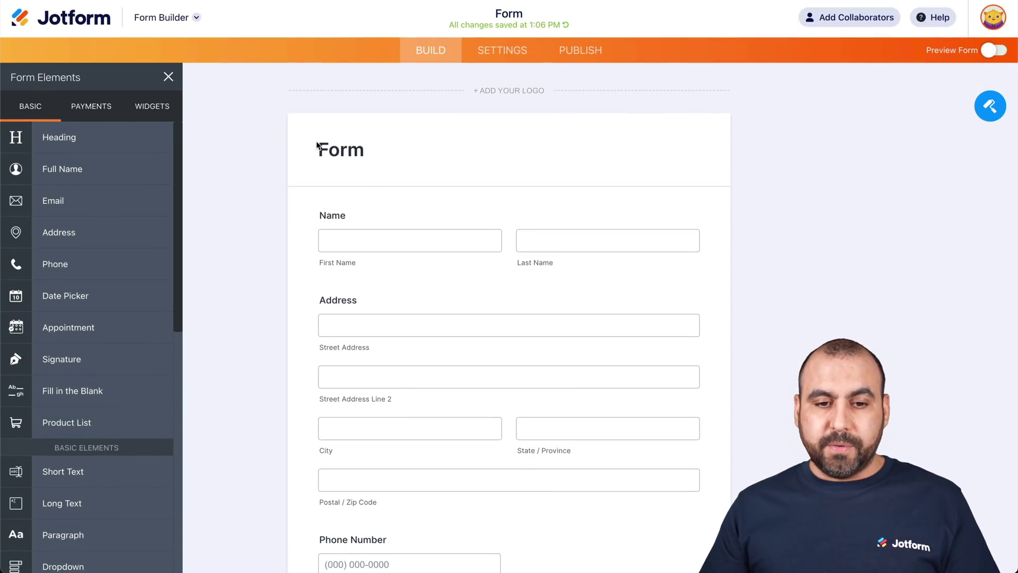
left_click(319, 149)
type("Hubst")
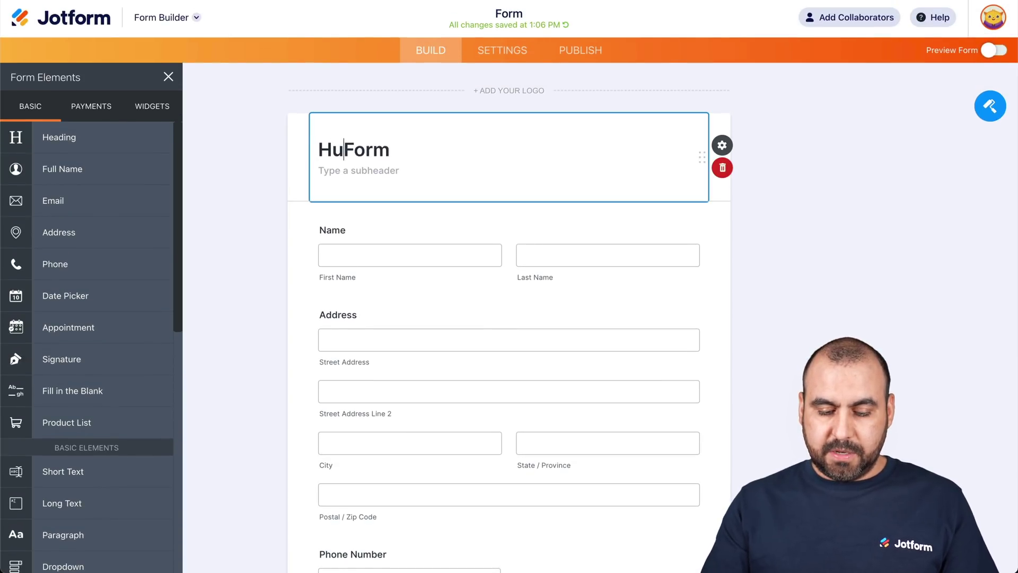
key("BackSpace")
type("pot")
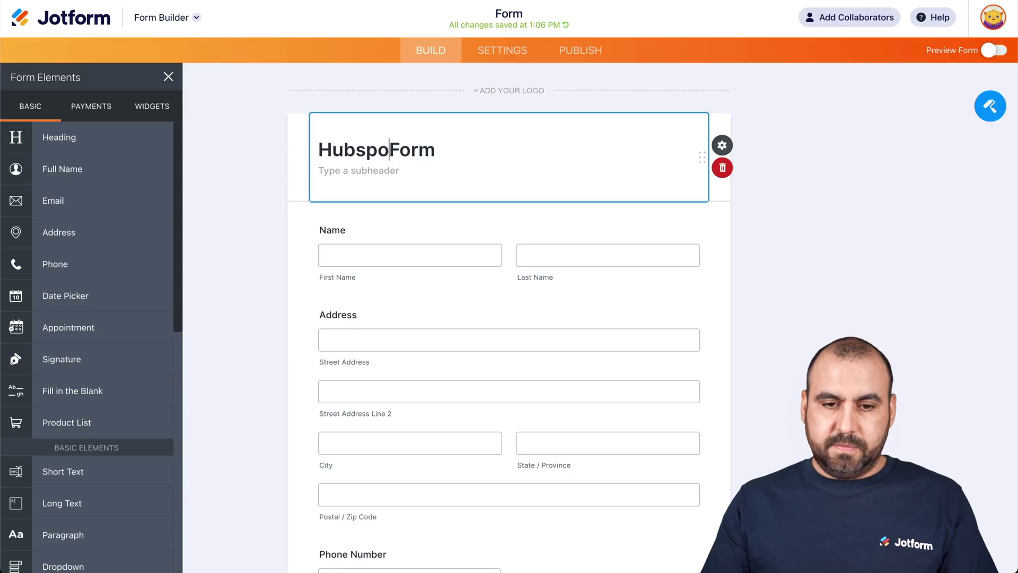
key("Right")
key("Right")
key("Right")
key("Right")
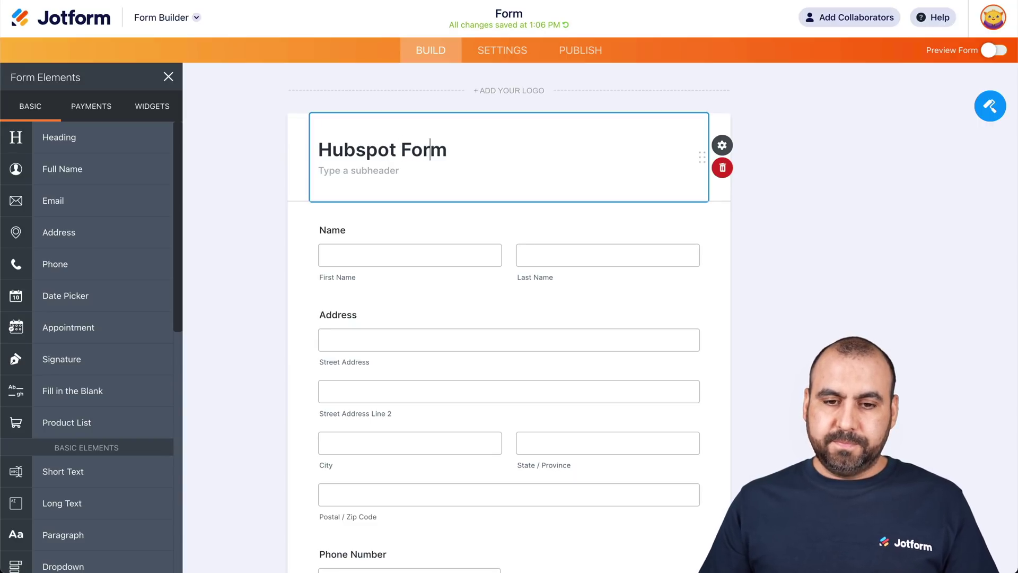
type("for survey")
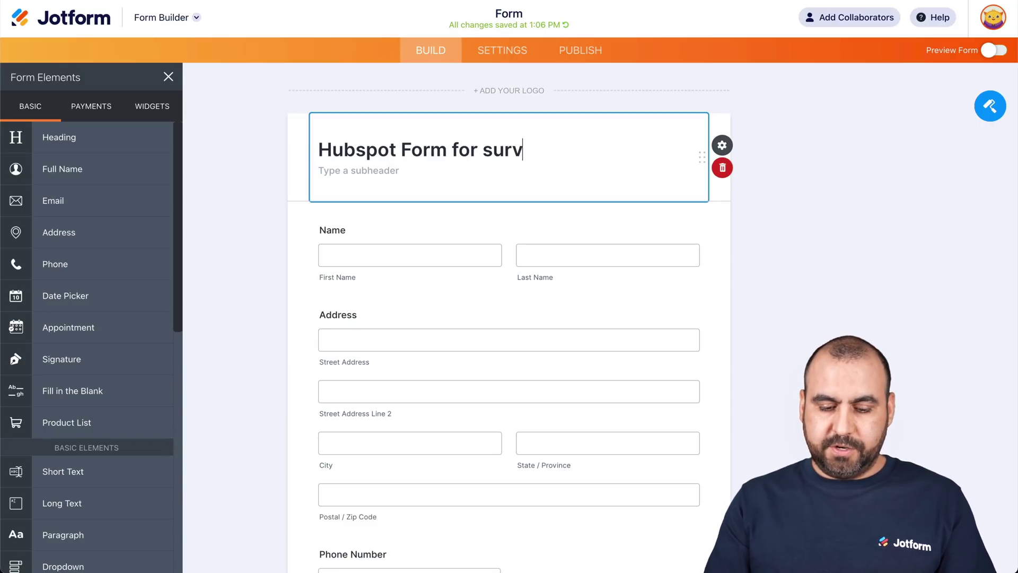
left_click(834, 261)
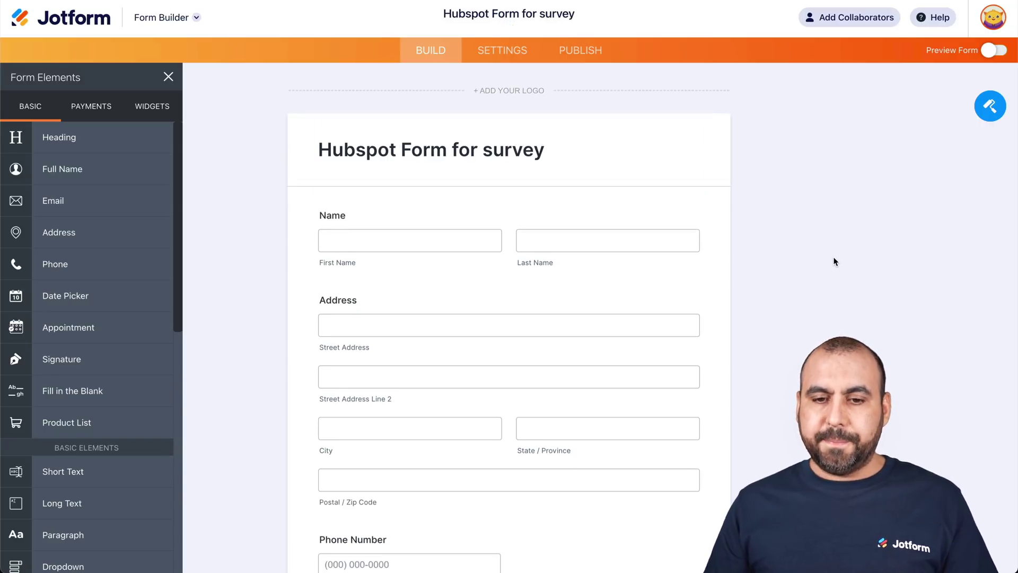
- Replace 'for survey' with 'for sale' so the heading reads 'Hubspot Form for sale'
double_click(510, 143)
left_click(453, 150)
left_click_drag(455, 150, 556, 150)
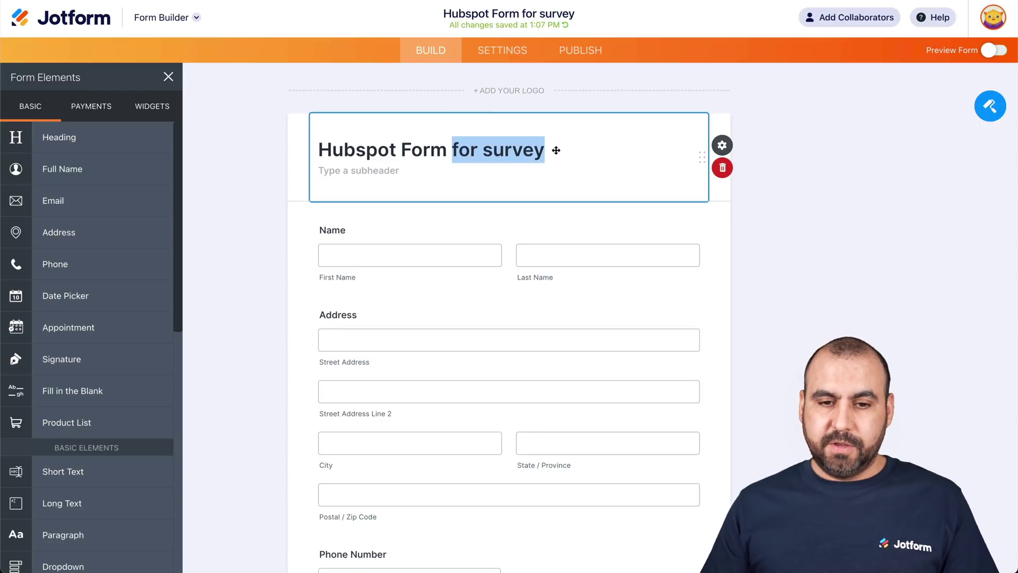
type("for sale")
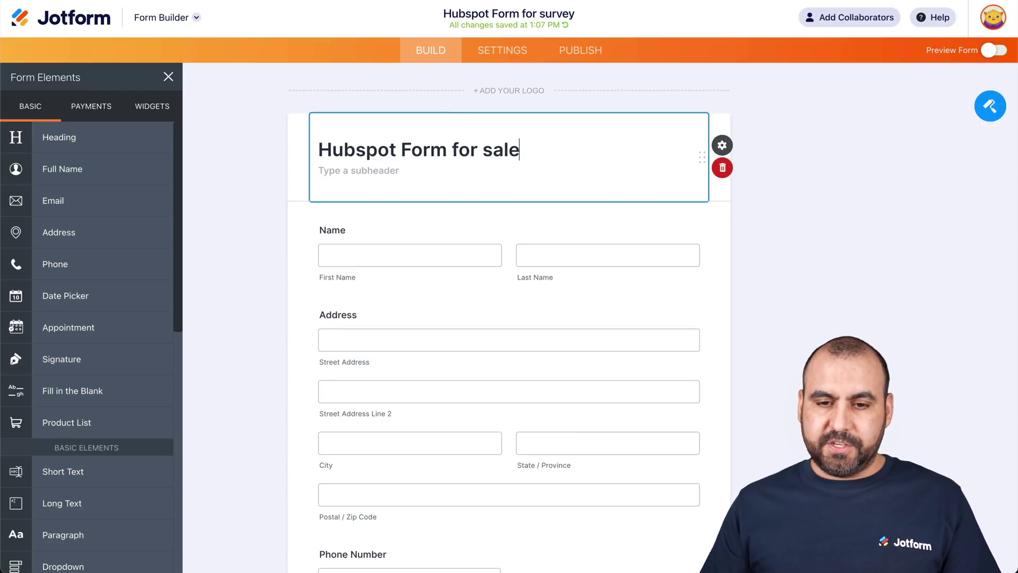
left_click(942, 258)
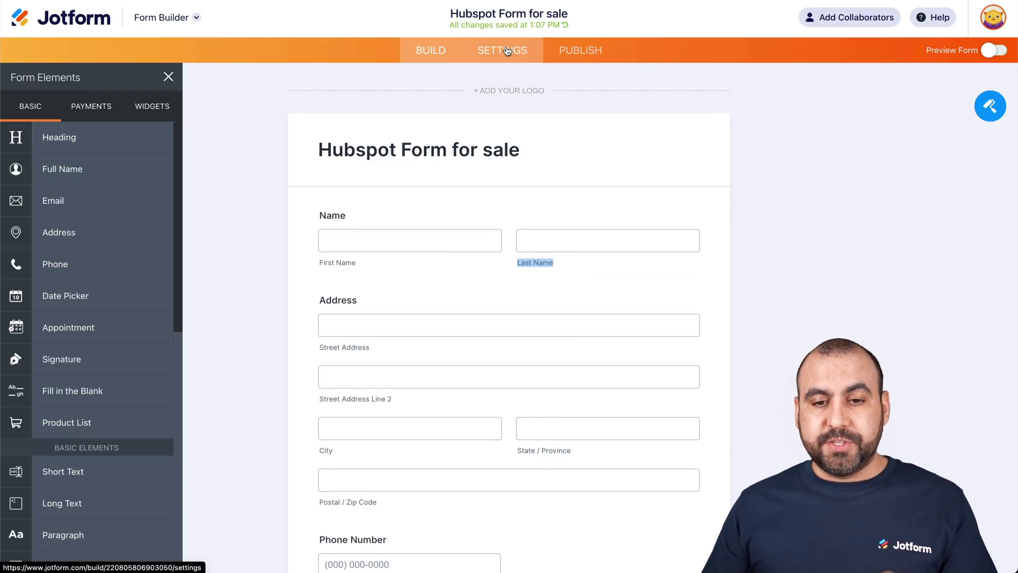
- Find the HubSpot integration by searching 'hubspot' in the form's Integrations settings
left_click(507, 50)
left_click(97, 306)
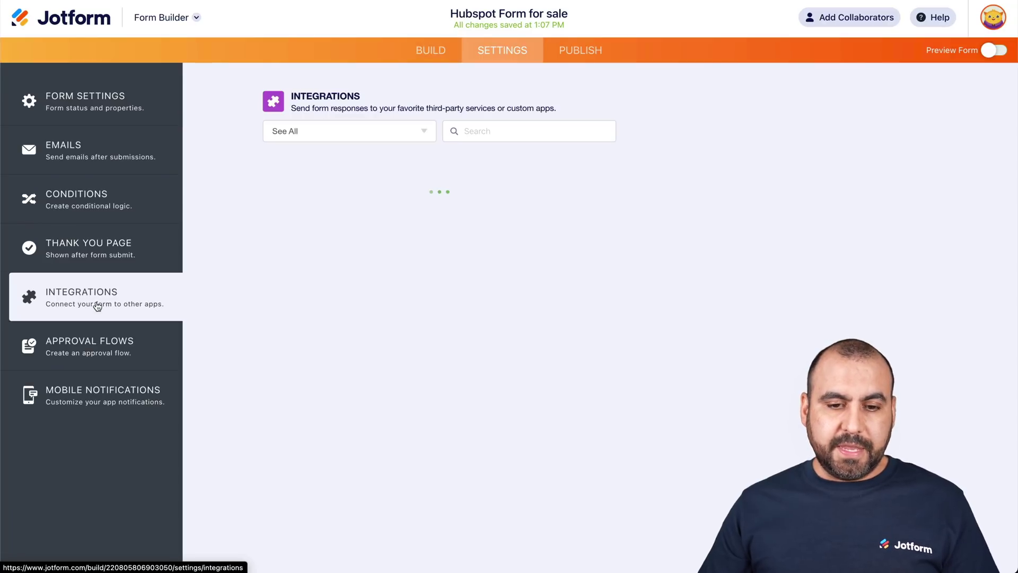
left_click(476, 134)
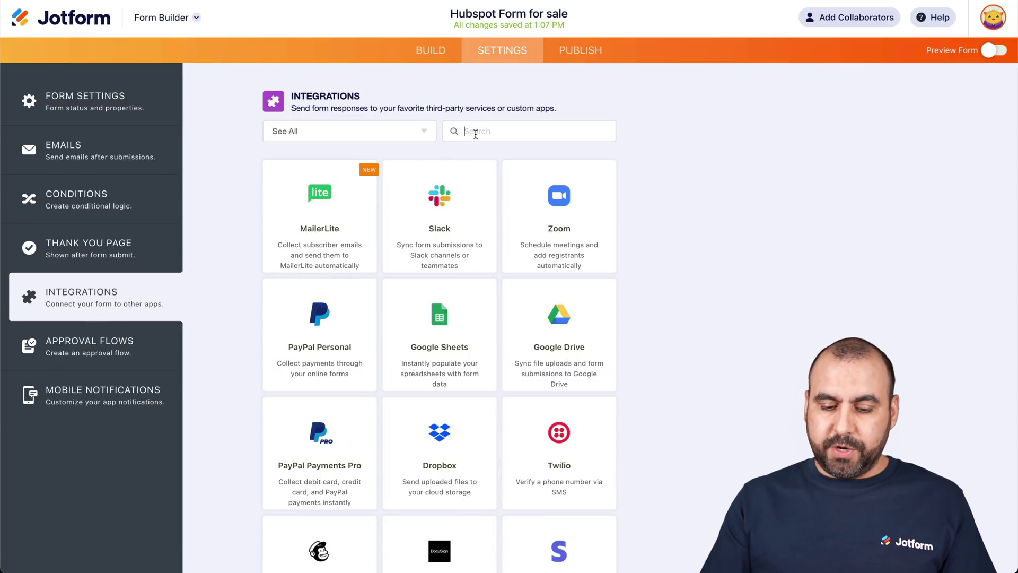
type("hubsp")
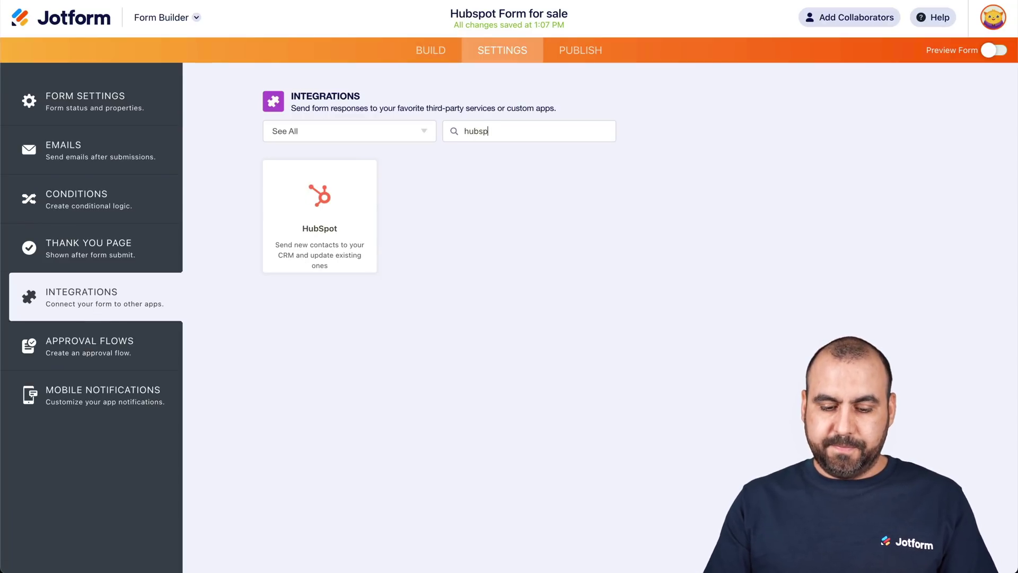
type("ot")
left_click(335, 205)
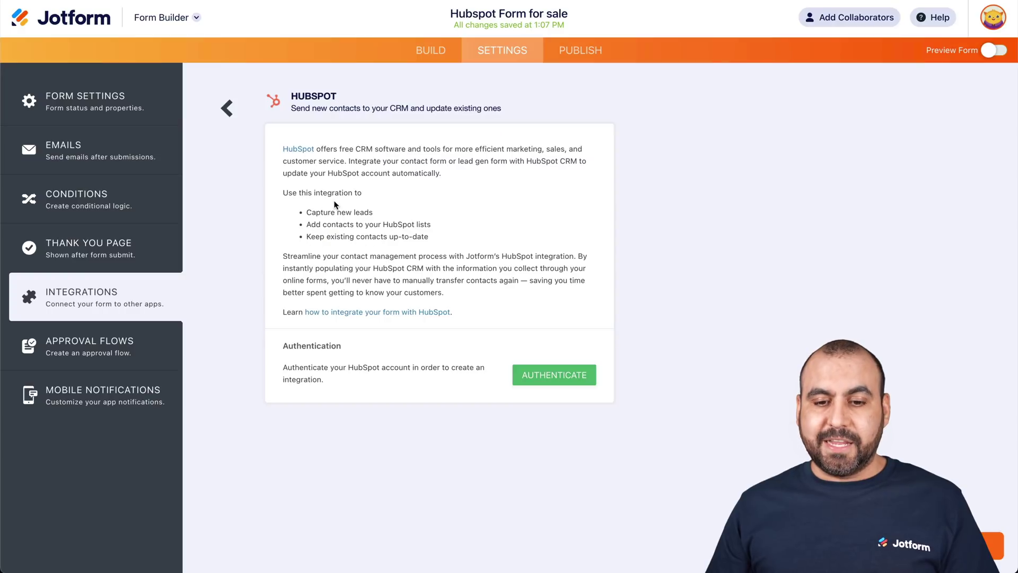
- Authenticate with the HubSpot account, grant Jotform access and pass the robot check
left_click(571, 381)
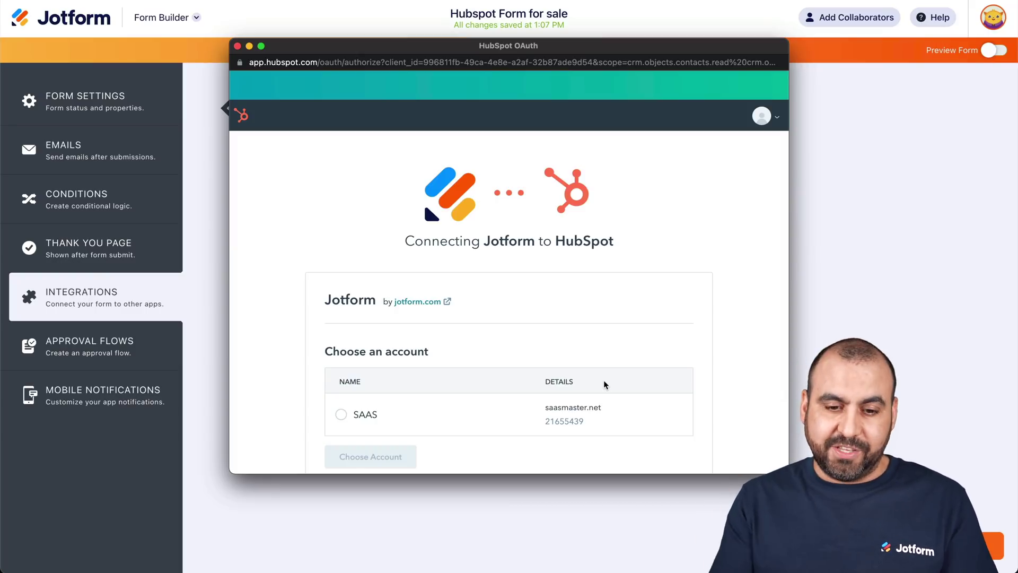
scroll(603, 379, "down", 1)
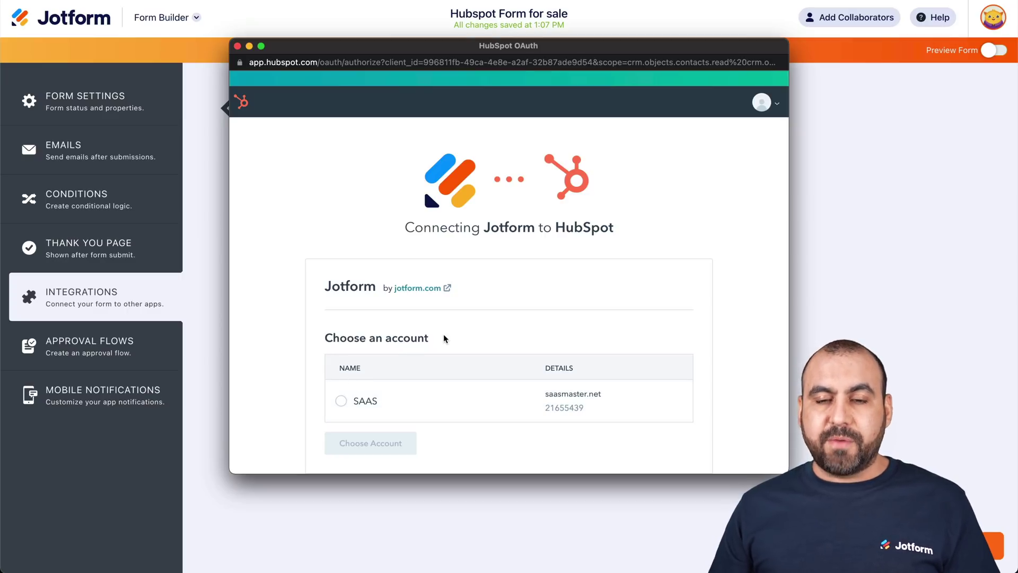
left_click(371, 399)
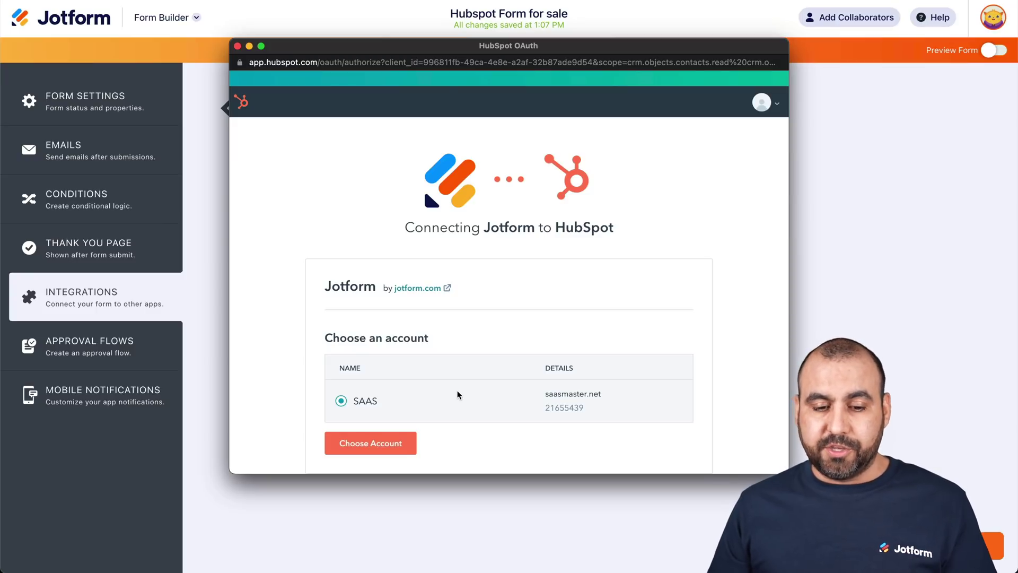
left_click(402, 444)
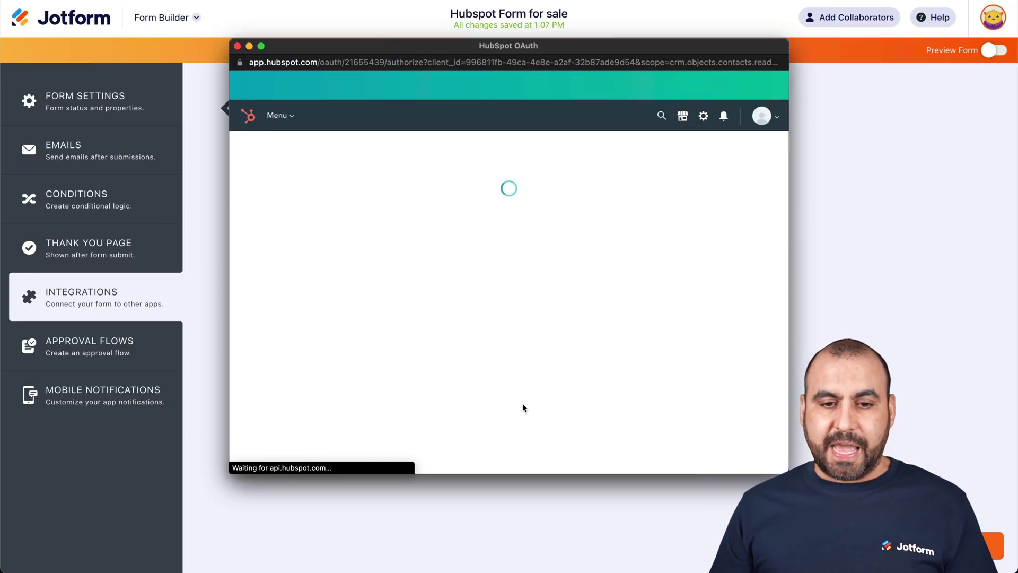
scroll(415, 369, "down", 2)
scroll(415, 370, "down", 1)
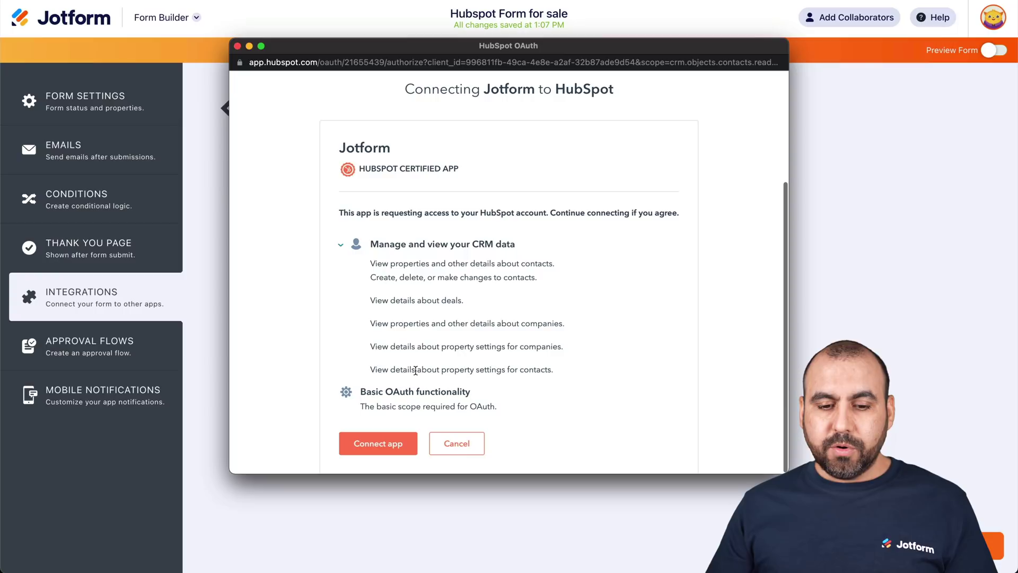
left_click(384, 450)
scroll(385, 449, "down", 2)
left_click(369, 441)
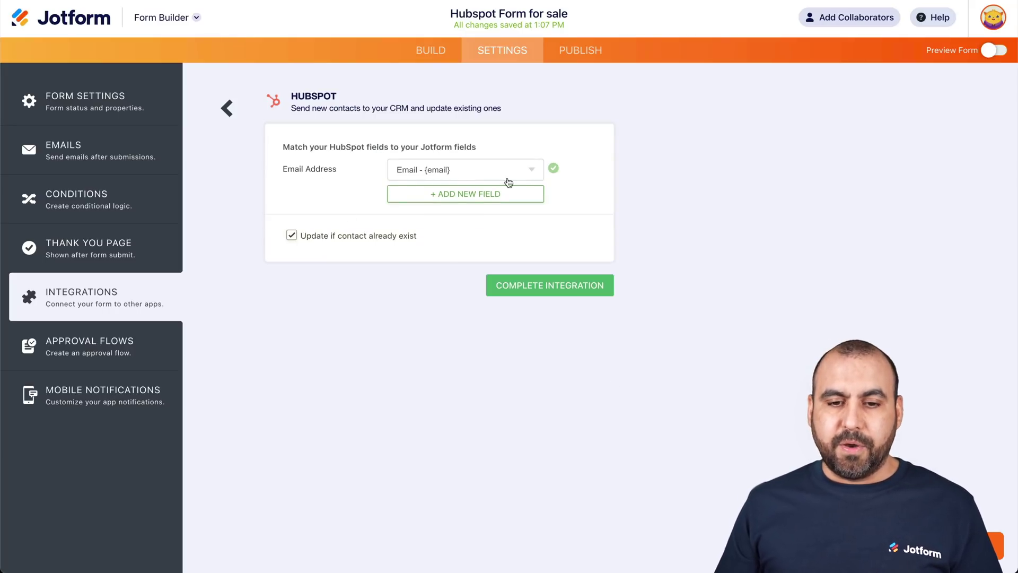
- Map HubSpot's Full Name to the form's Name field
left_click(470, 194)
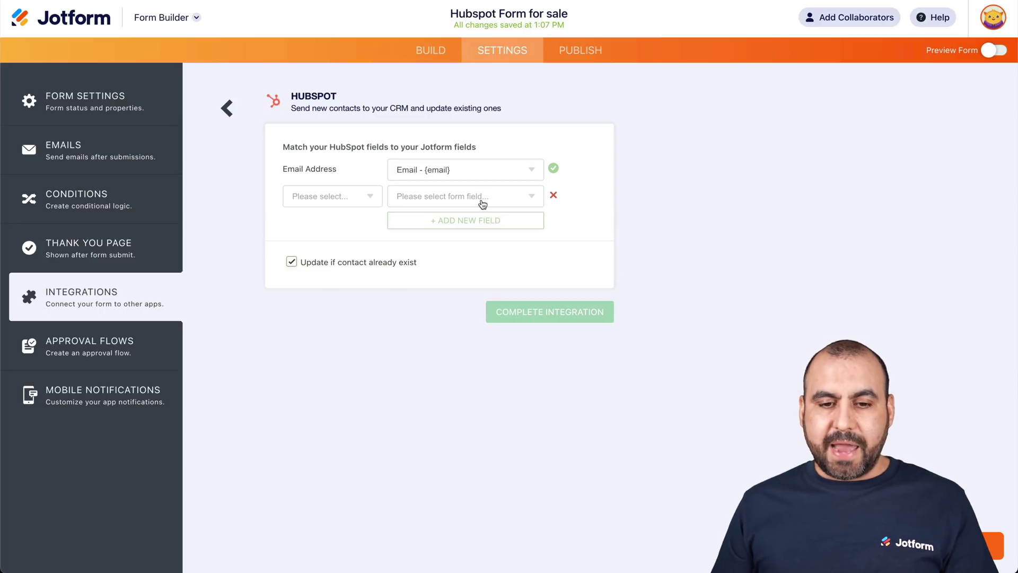
left_click(333, 196)
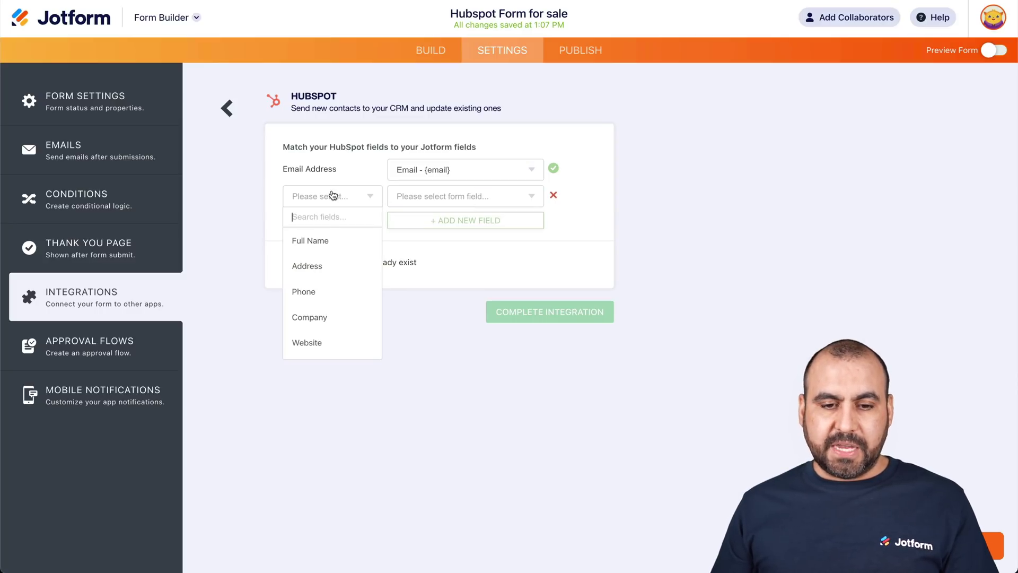
left_click(322, 242)
left_click(431, 203)
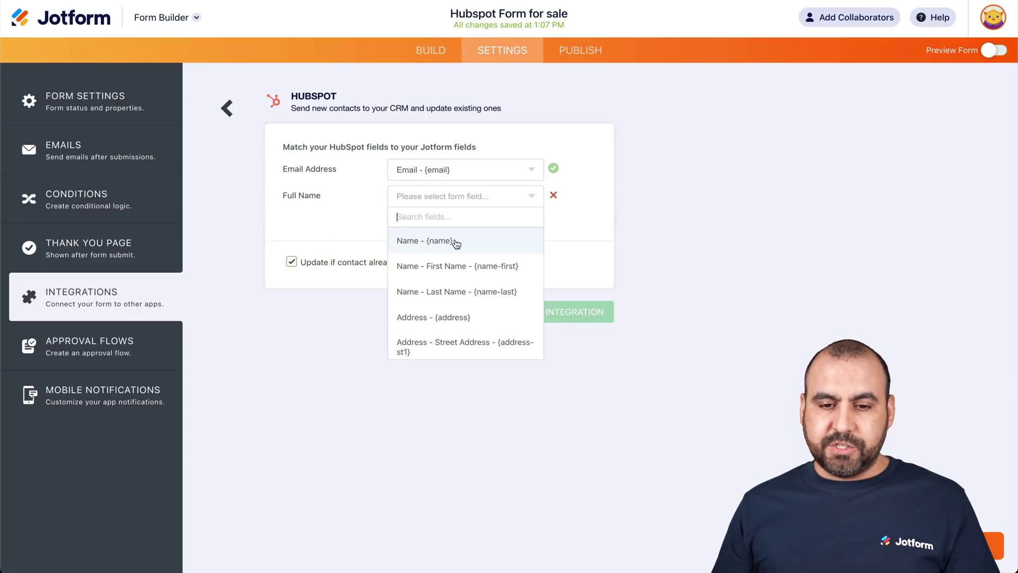
left_click(482, 244)
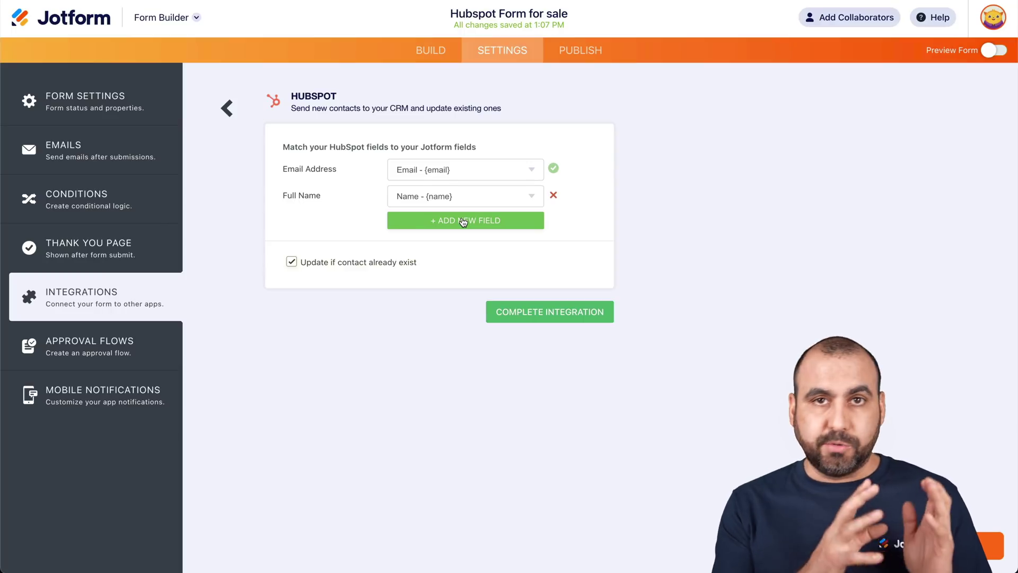
- Map HubSpot's Phone to the form's Phone Number field and complete the integration
left_click(463, 222)
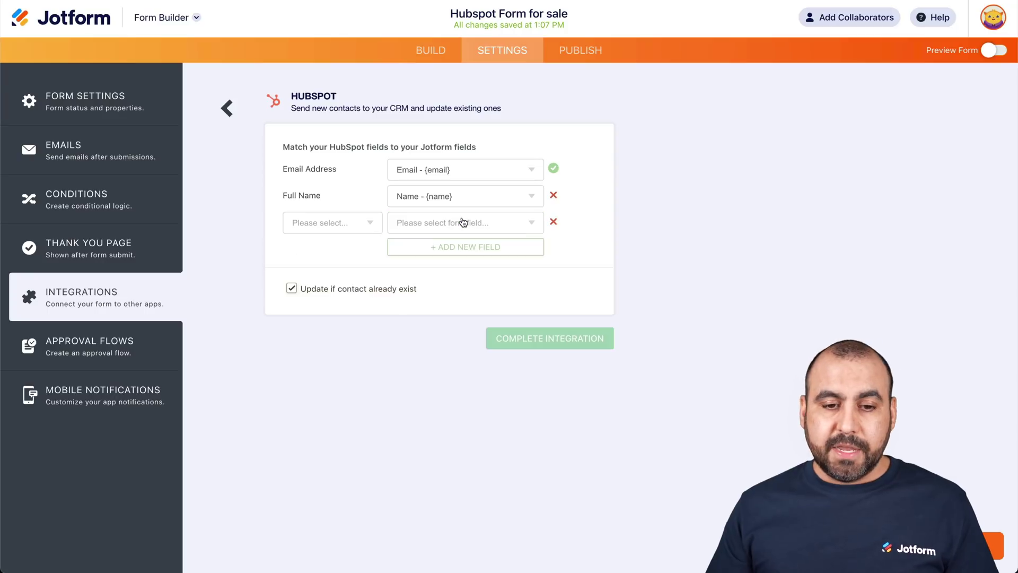
left_click(304, 231)
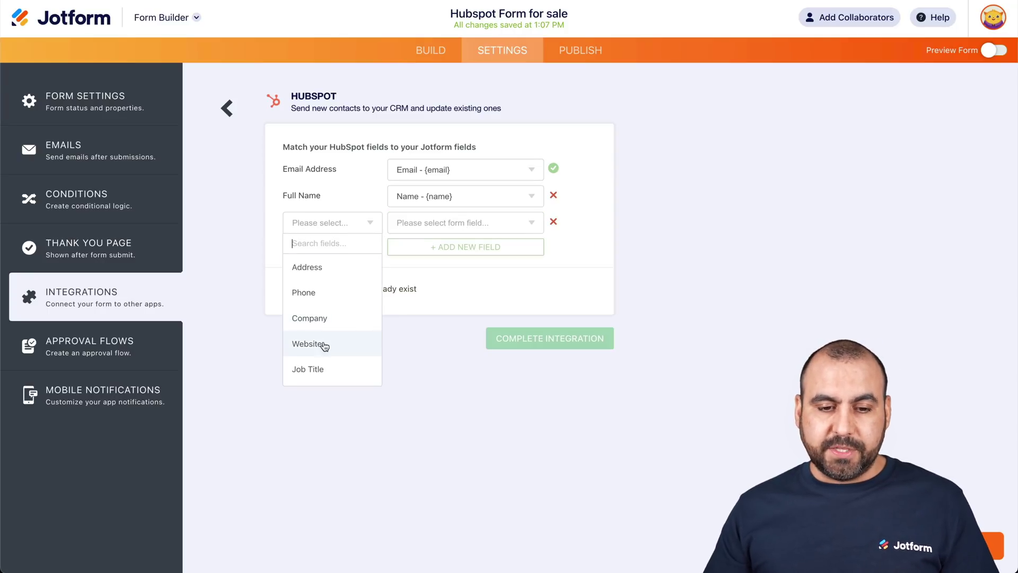
scroll(324, 364, "down", 1)
scroll(323, 355, "up", 1)
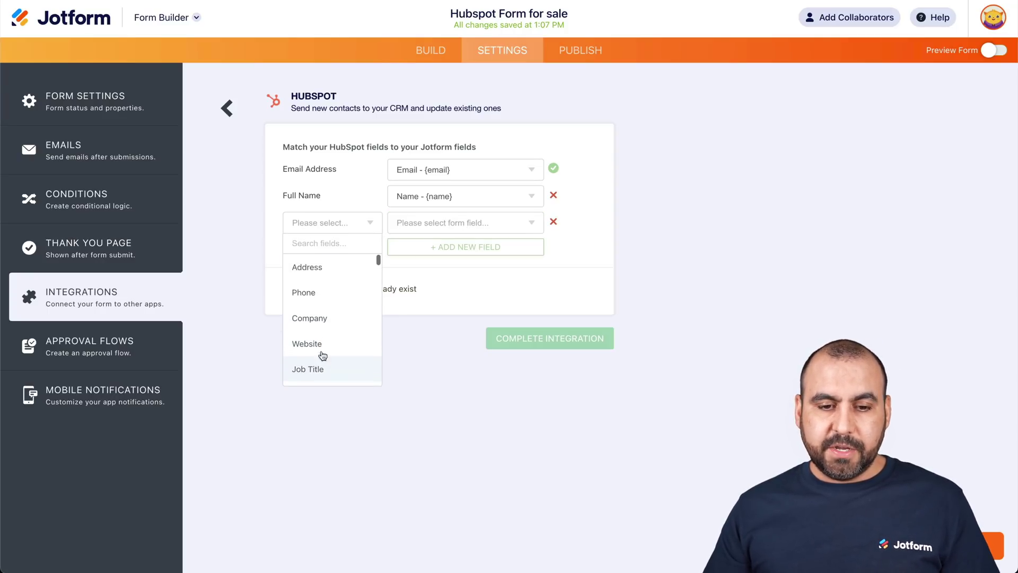
left_click(304, 292)
left_click(452, 223)
scroll(471, 318, "down", 5)
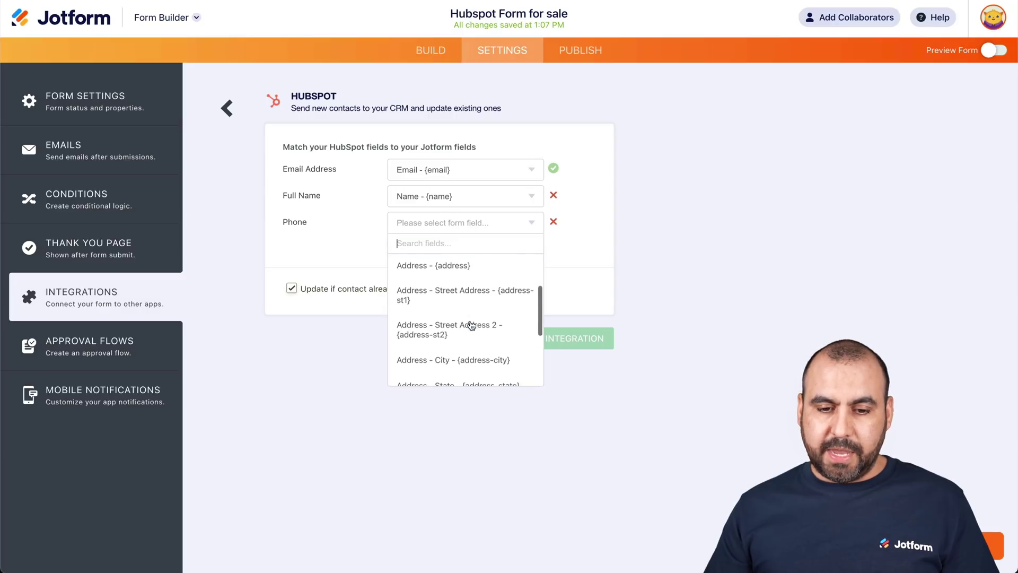
left_click(472, 327)
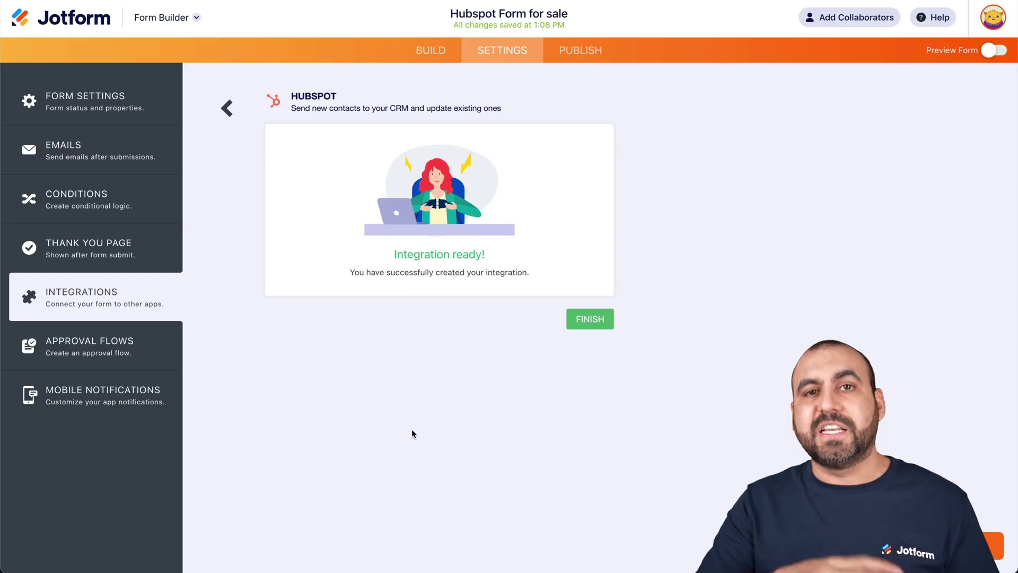
left_click(590, 319)
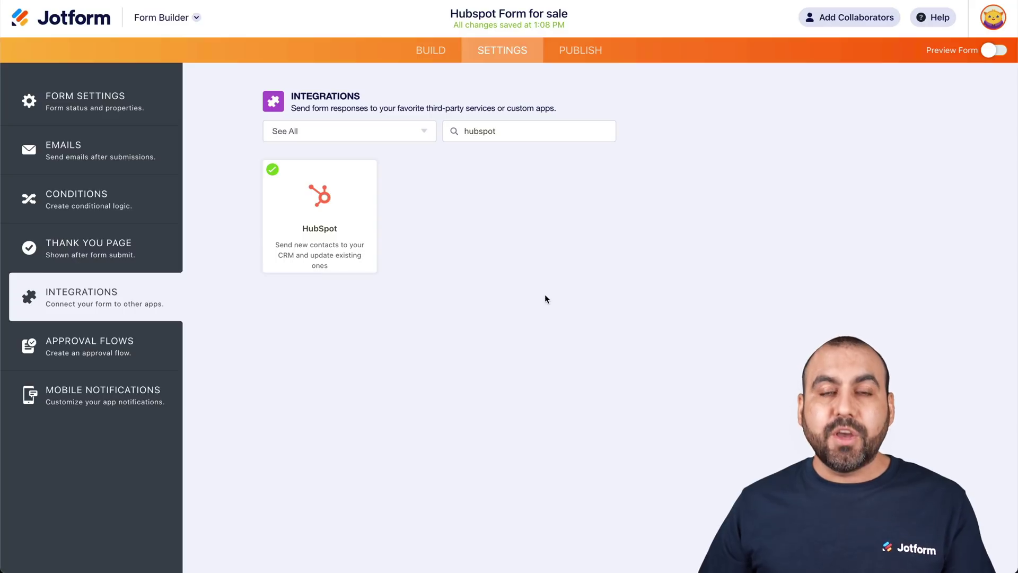
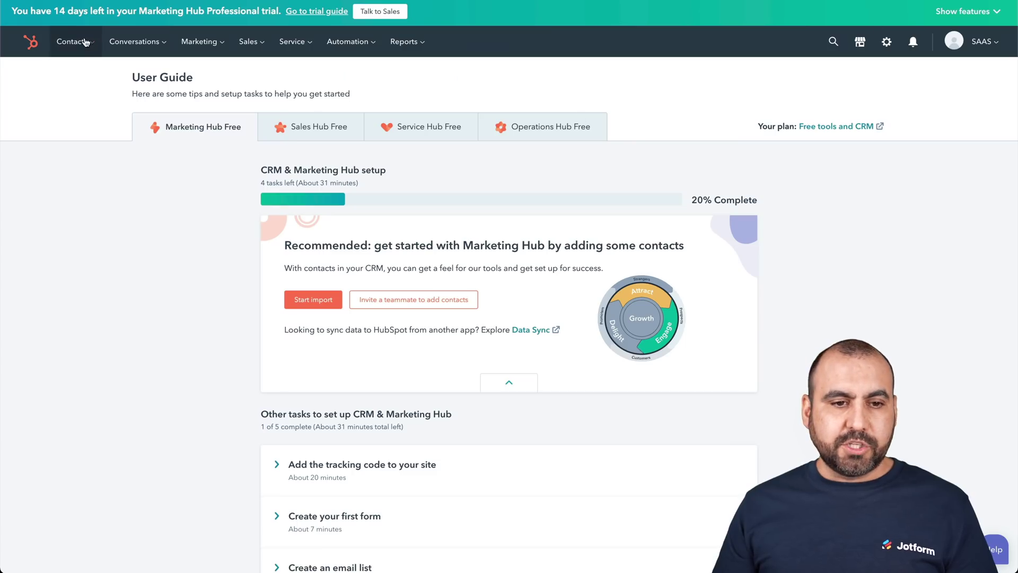
- Open the Contacts table with its three records, then move to the sale form's first name field
left_click(85, 46)
left_click(86, 78)
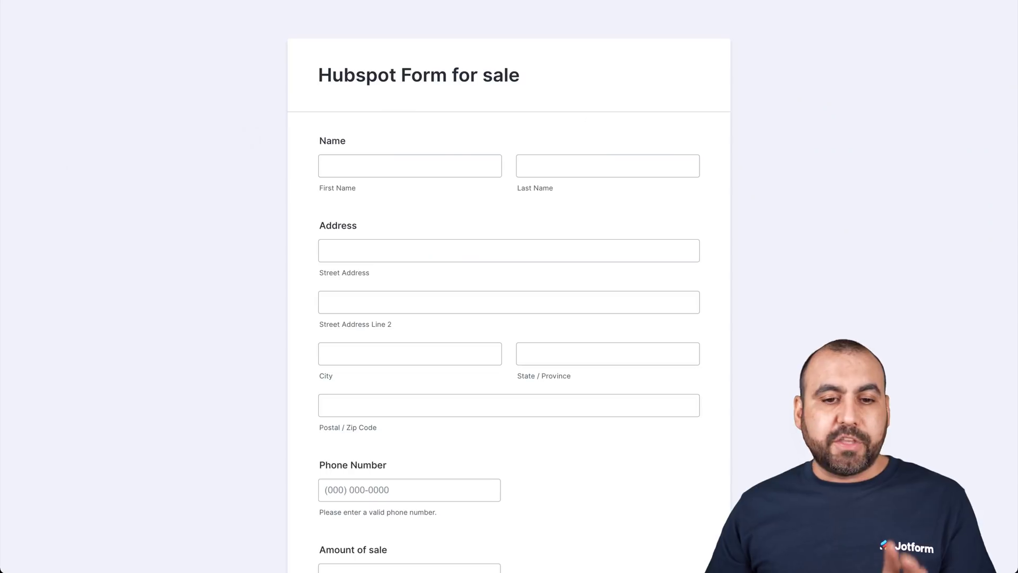
left_click(401, 161)
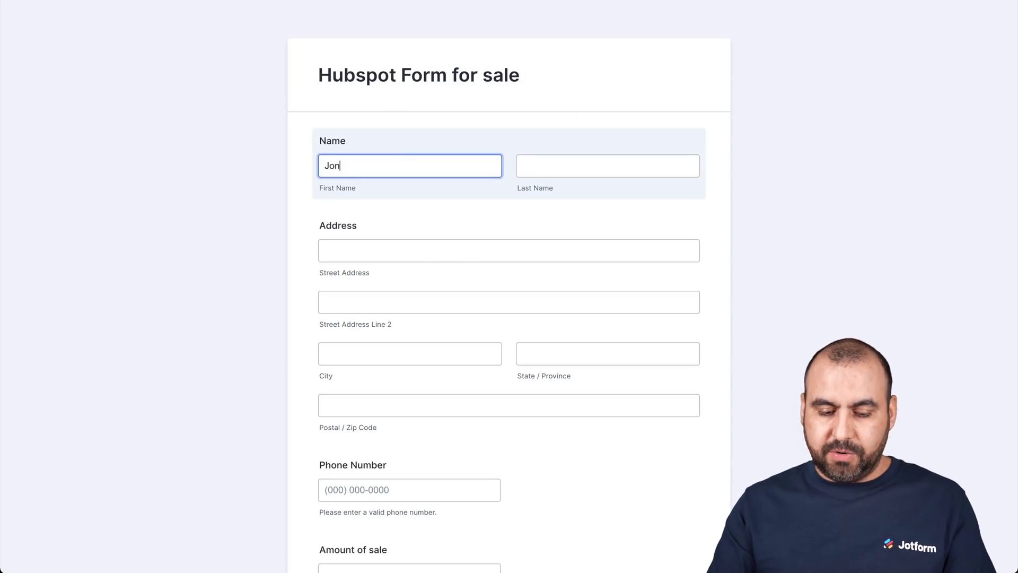
- Fill in a test last name, street address, city, state and postal code on the sale form
left_click(549, 169)
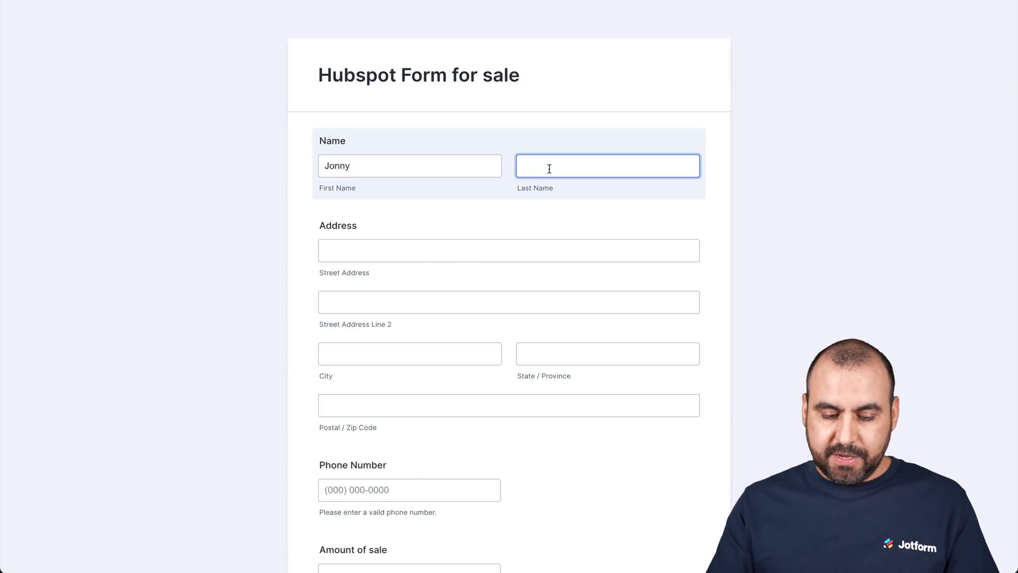
scroll(566, 249, "down", 3)
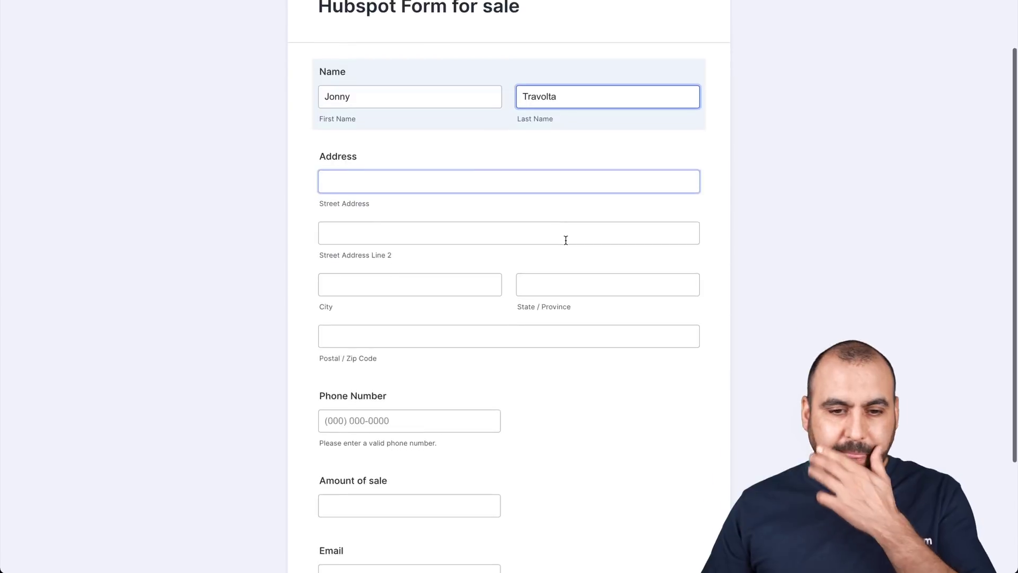
left_click(451, 118)
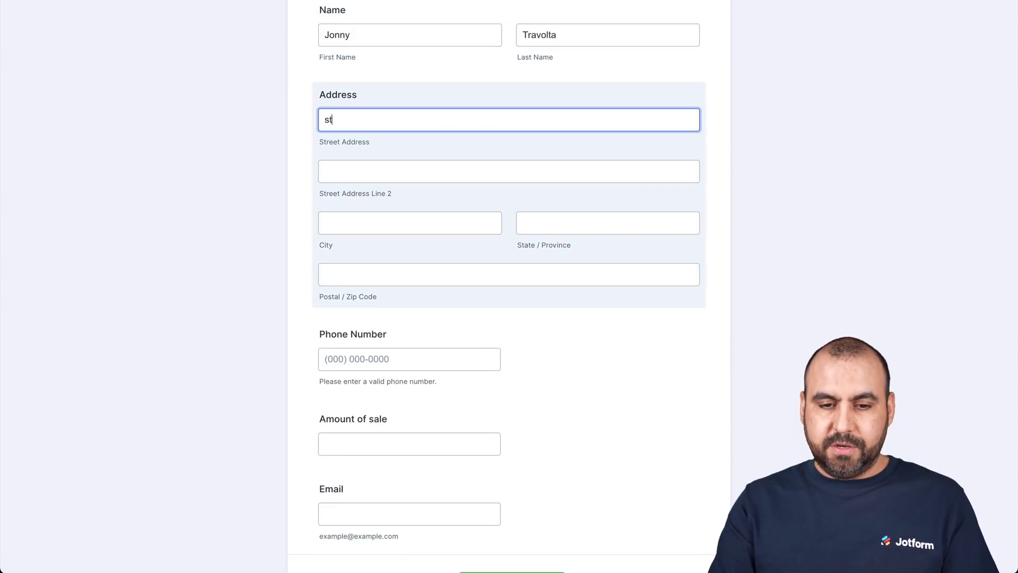
left_click(441, 217)
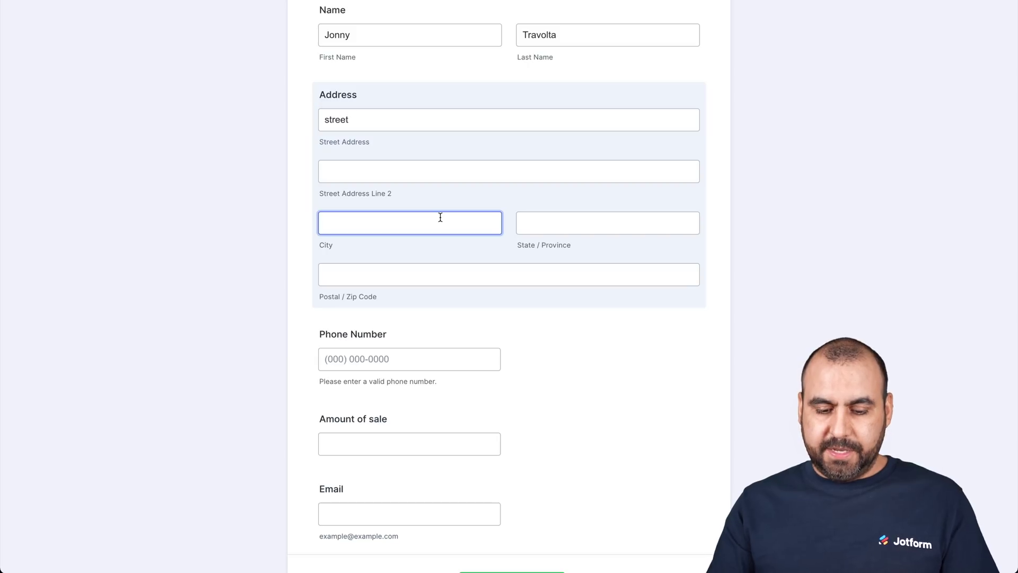
type("san diego")
left_click(560, 217)
left_click(380, 277)
type("90210")
scroll(412, 364, "down", 1)
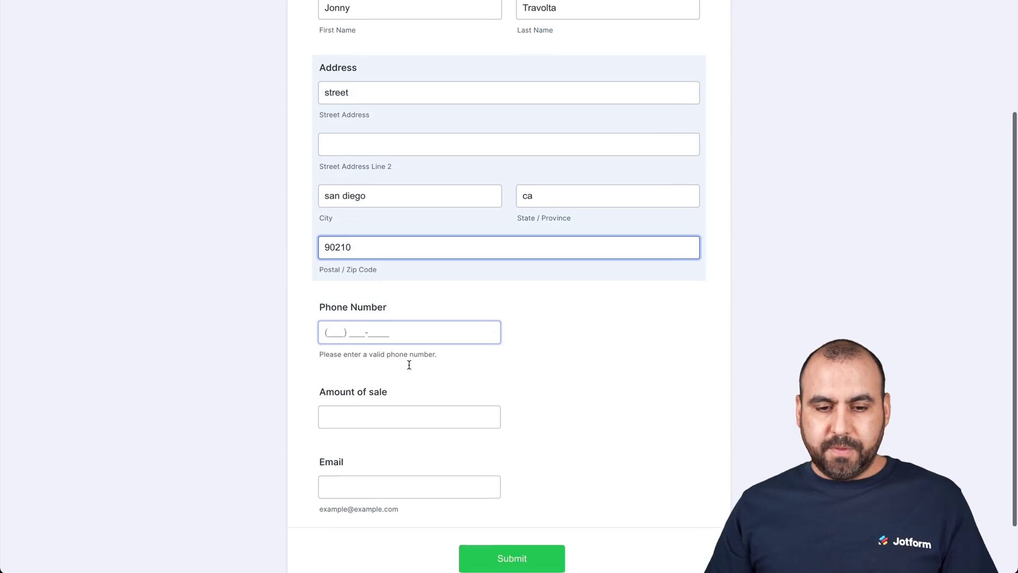
- Enter a test phone number, a $50 sale amount and an e-mail address, then submit
left_click(412, 320)
type("123) 456-7890")
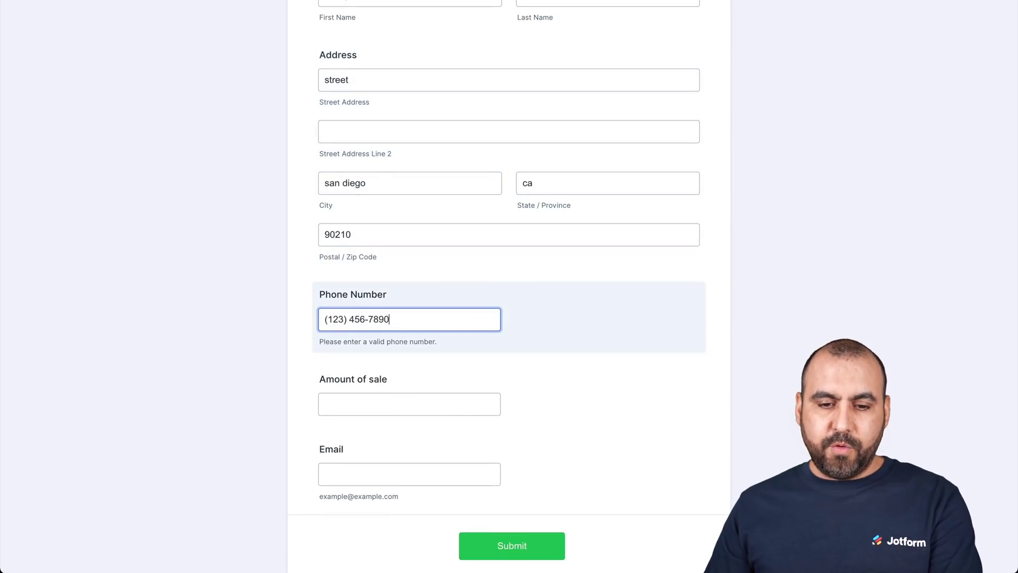
scroll(304, 373, "down", 1)
left_click(383, 351)
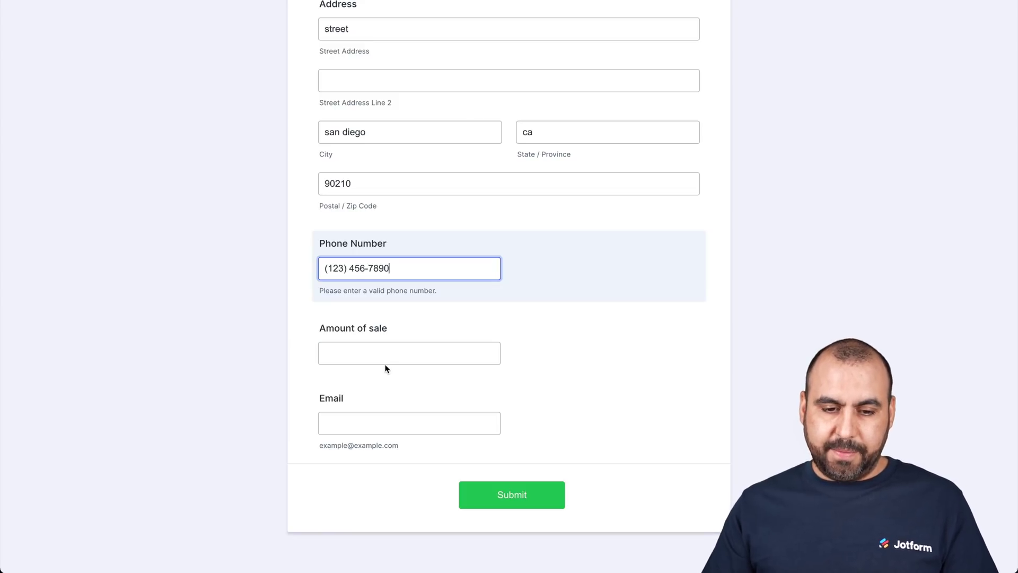
left_click(376, 355)
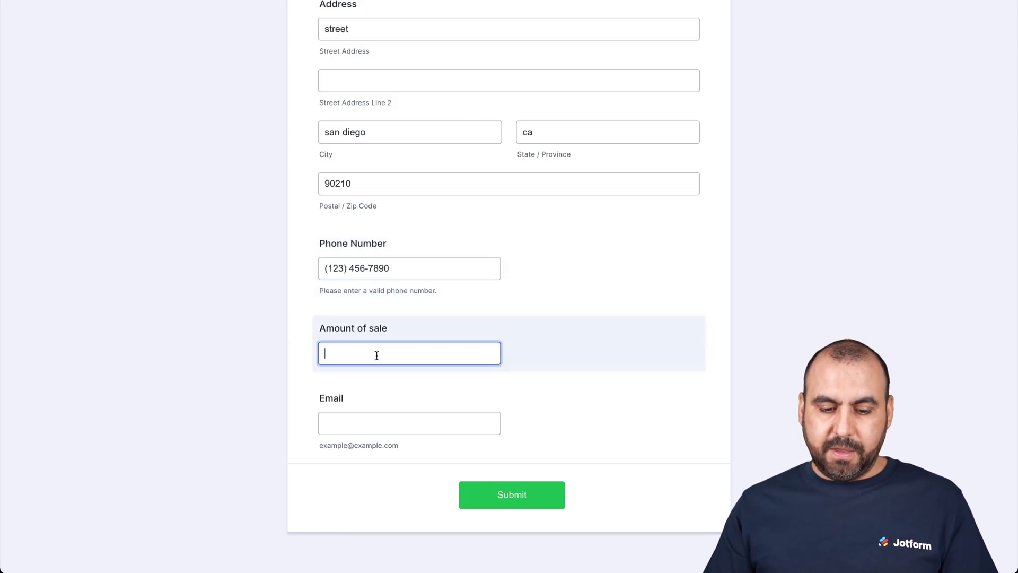
left_click(388, 424)
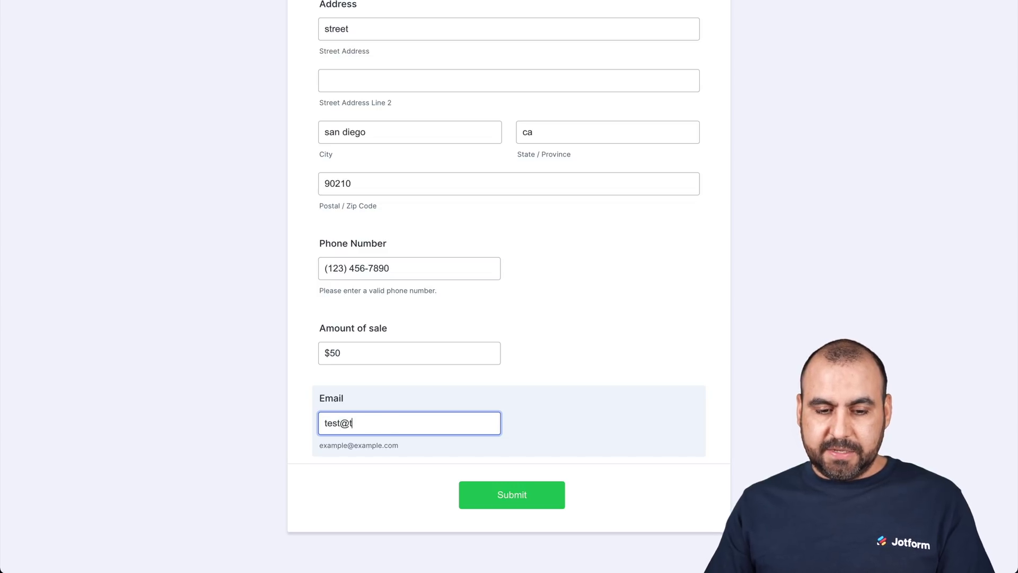
type("test@test.com")
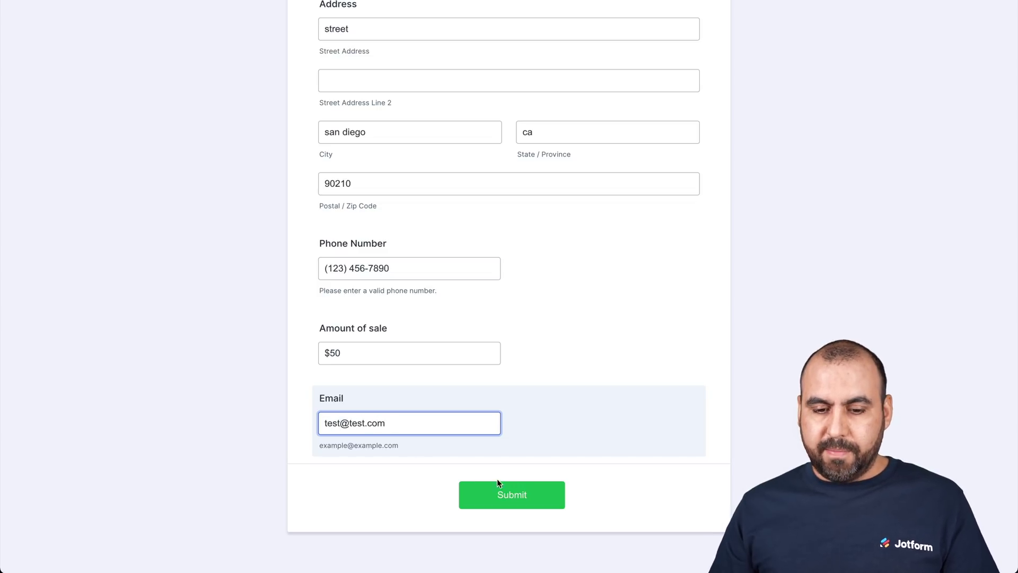
left_click(500, 487)
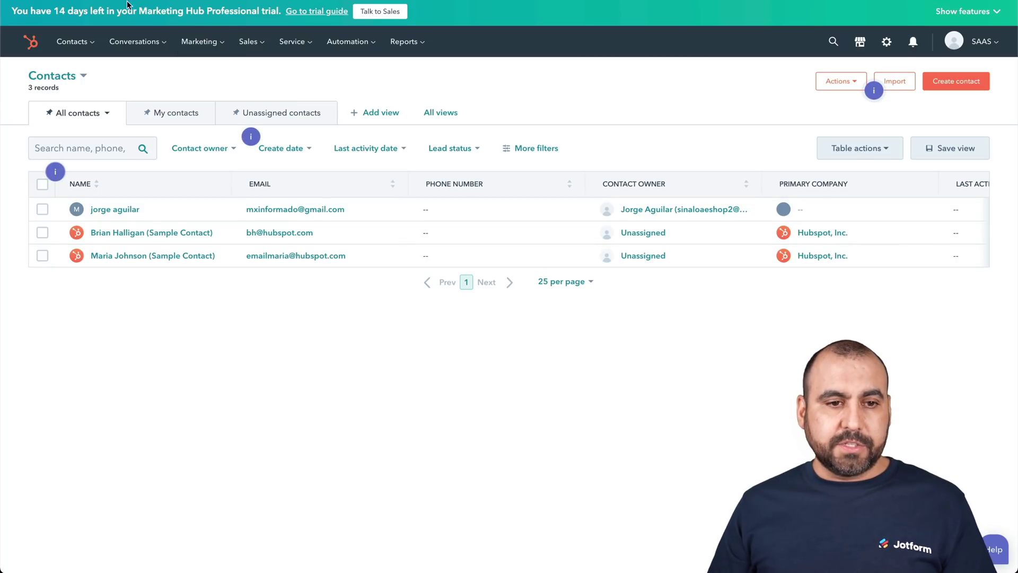
- Reload the Contacts page and check that the test contact appears, making four records
key("ctrl+r")
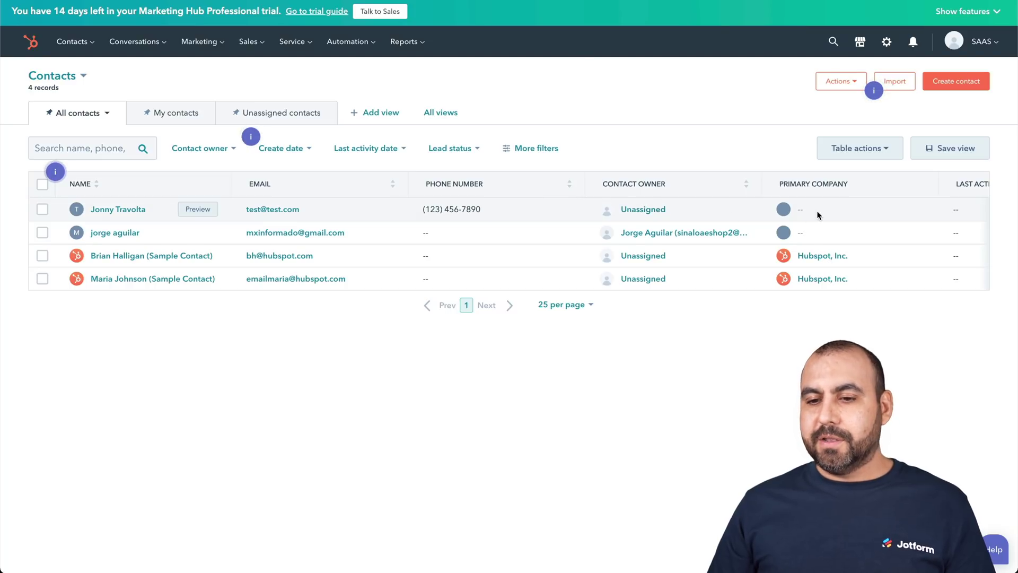
scroll(819, 214, "right", 8)
scroll(819, 215, "left", 8)
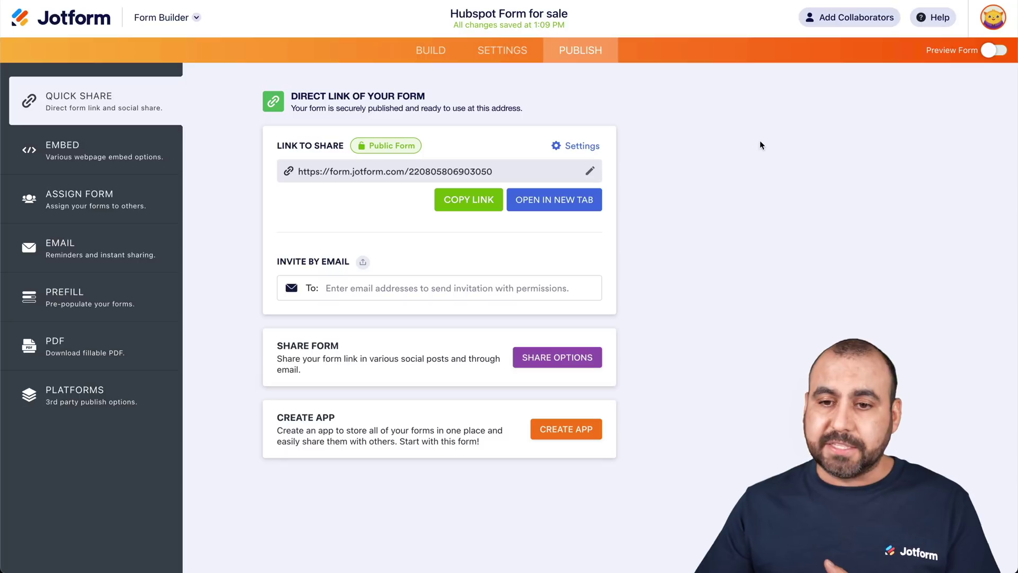
- From My Forms, create a form using the Employee Satisfaction Survey template from Survey Templates
left_click(555, 199)
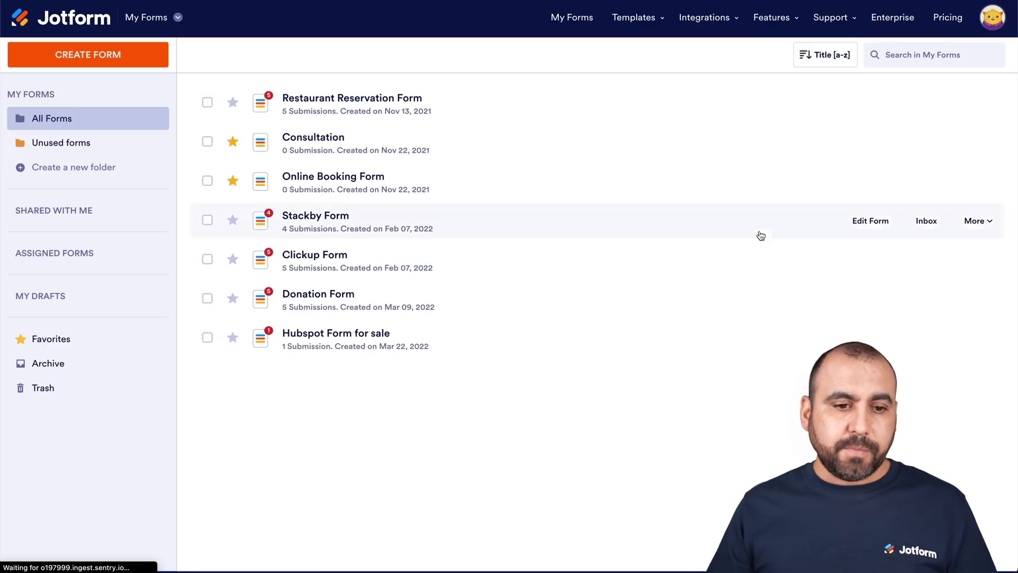
left_click(103, 50)
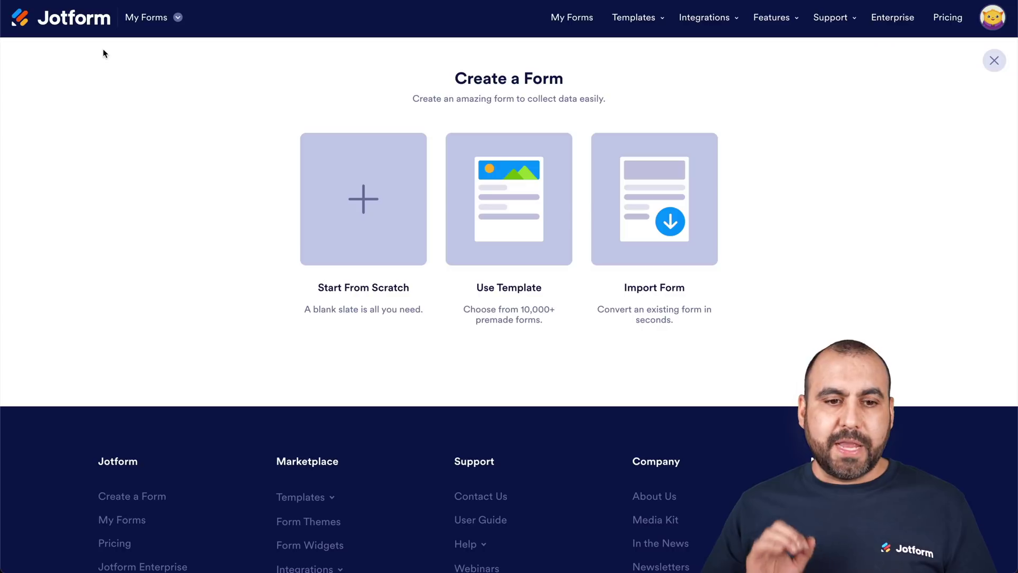
left_click(331, 193)
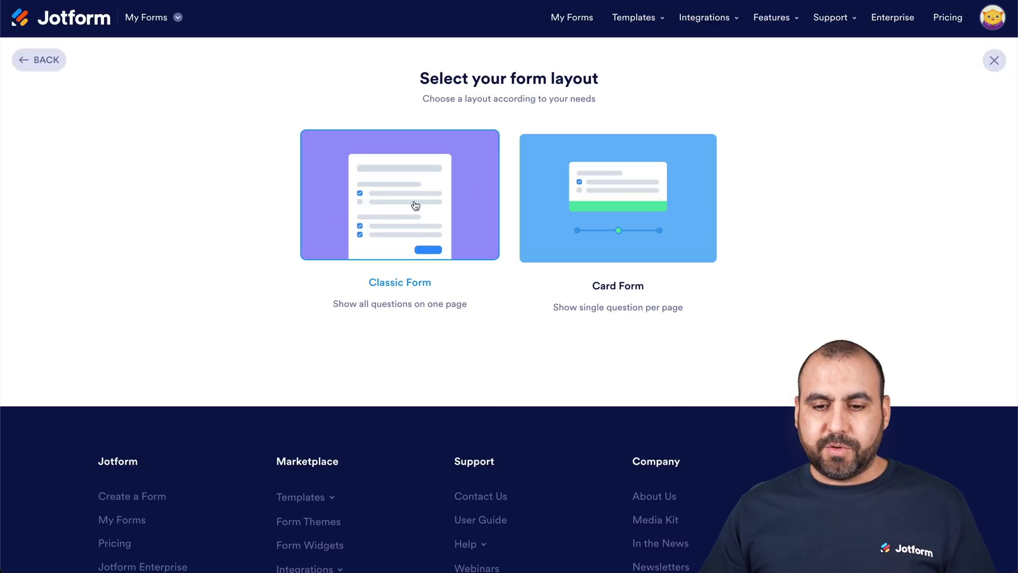
left_click(41, 69)
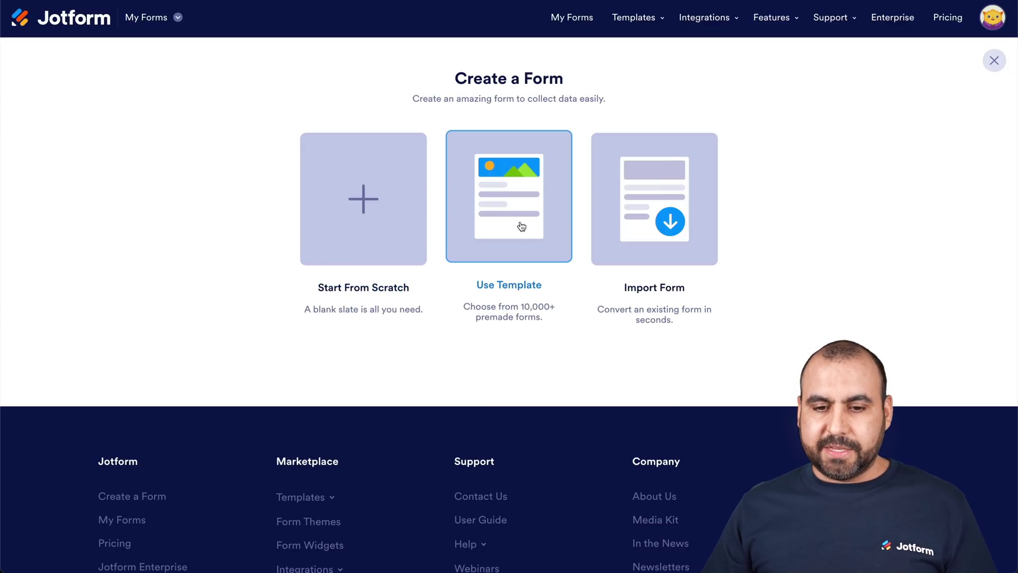
left_click(513, 222)
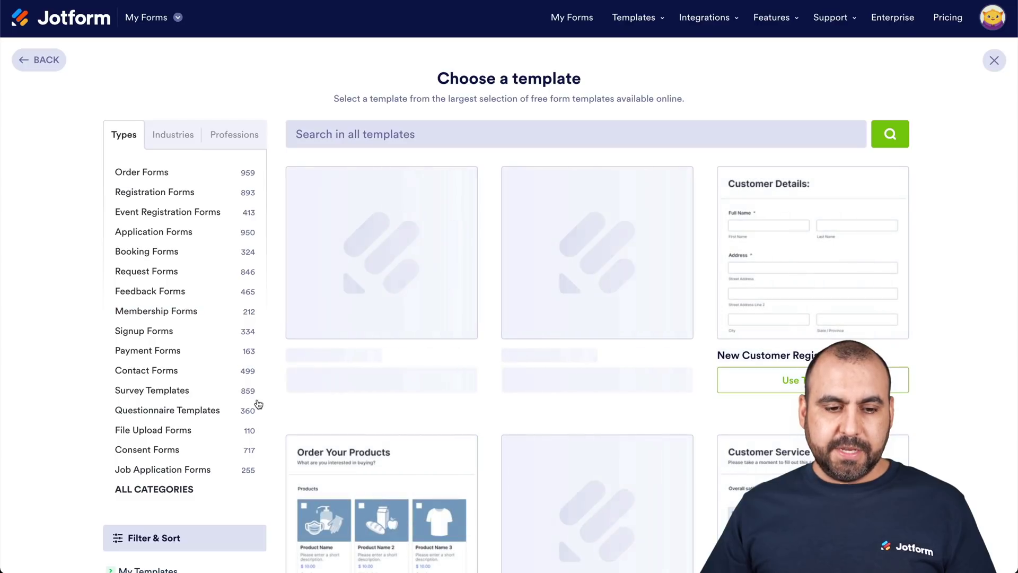
left_click(159, 391)
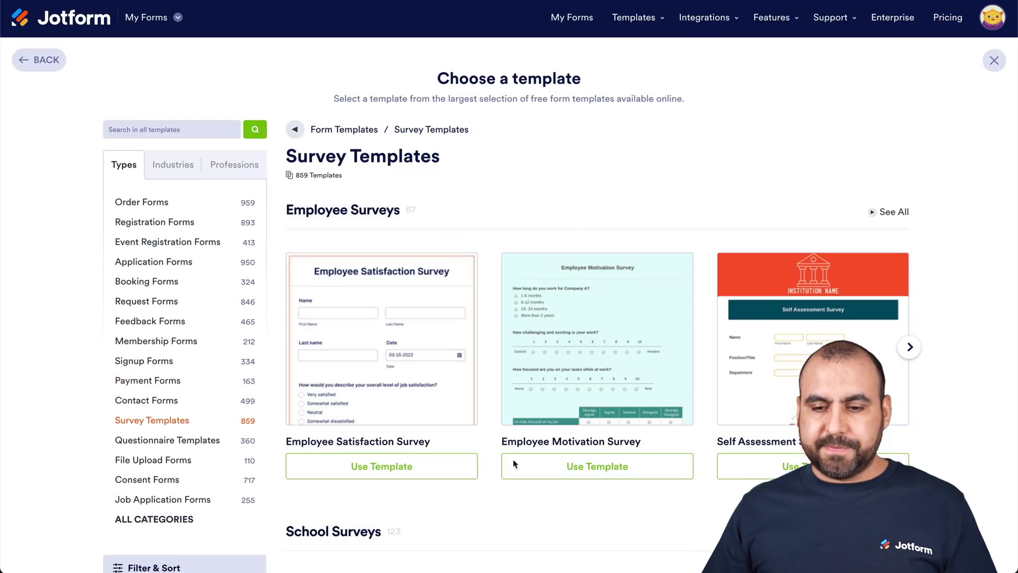
scroll(513, 460, "down", 4)
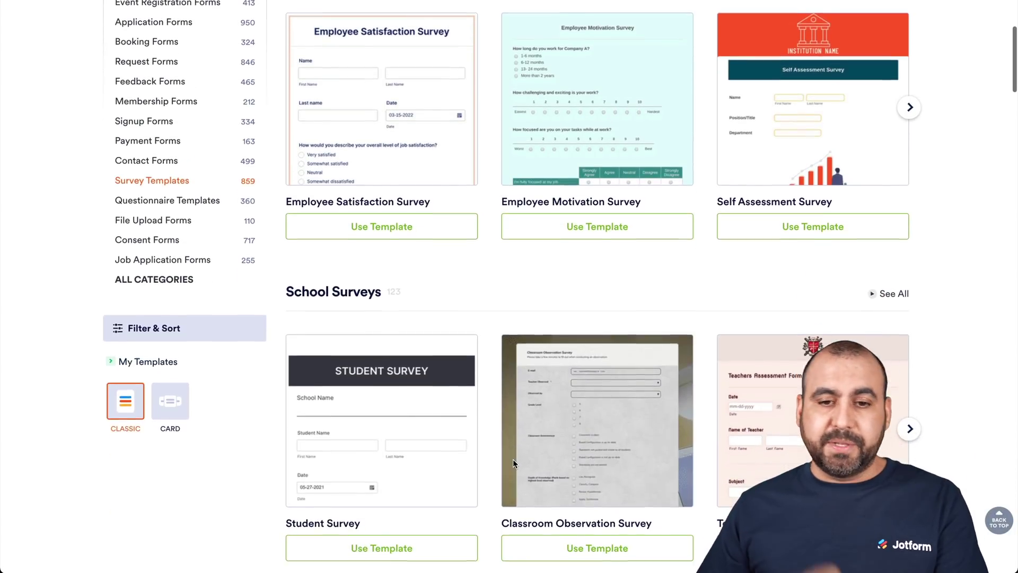
scroll(513, 460, "up", 3)
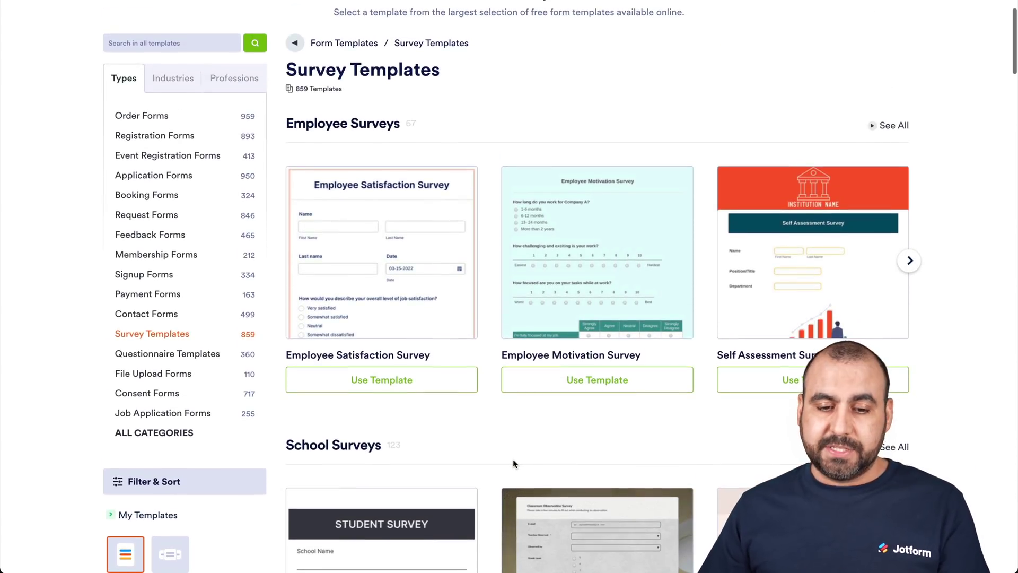
mouse_move(399, 286)
left_click(389, 380)
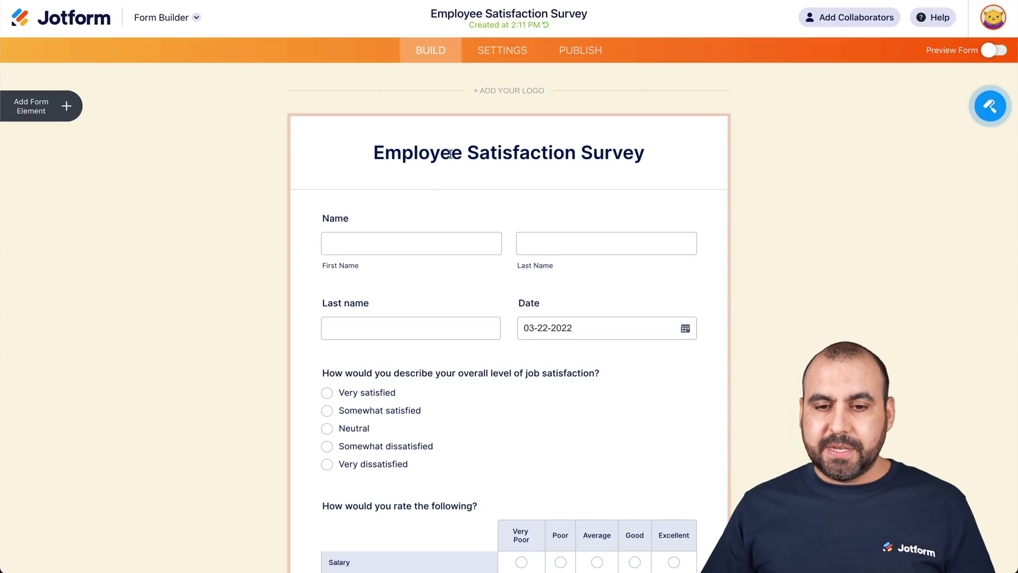
- Rename the form 'Satisfaction Survey' and copy its public link from the Publish tab
left_click(466, 153)
key("BackSpace")
key("BackSpace")
key("BackSpace")
key("BackSpace")
key("BackSpace")
key("BackSpace")
key("BackSpace")
key("BackSpace")
key("BackSpace")
left_click(278, 172)
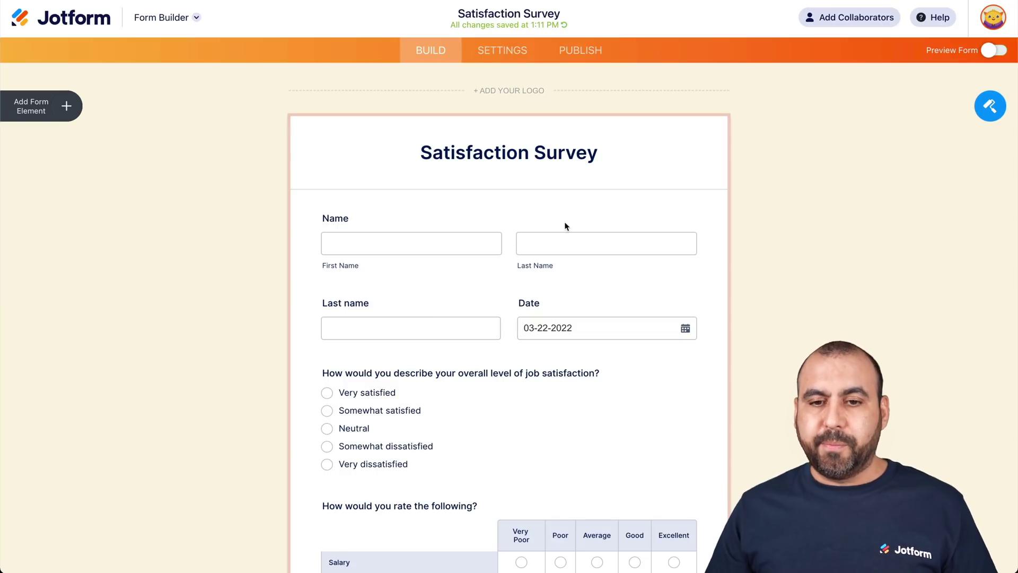
left_click(586, 60)
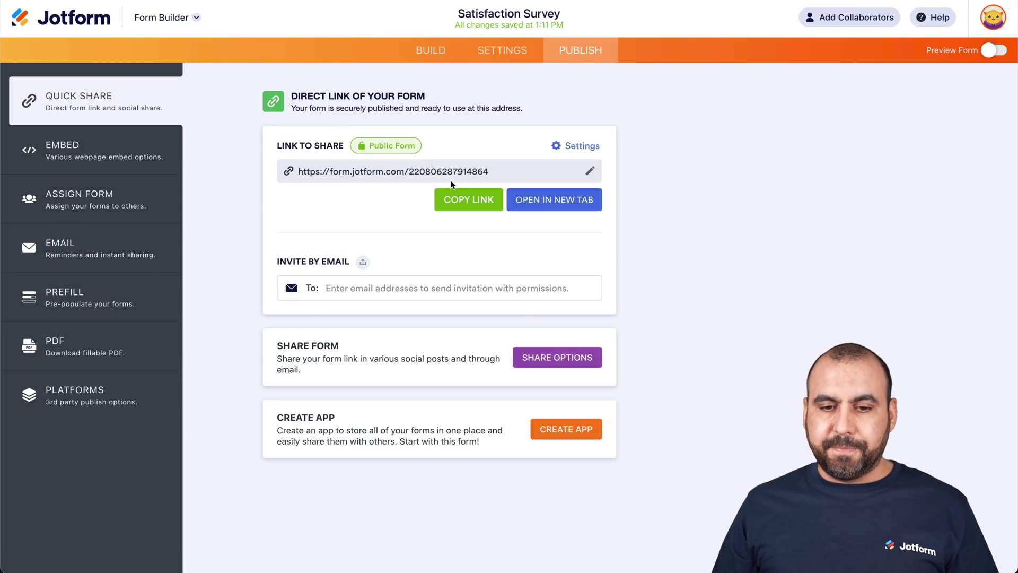
left_click(458, 200)
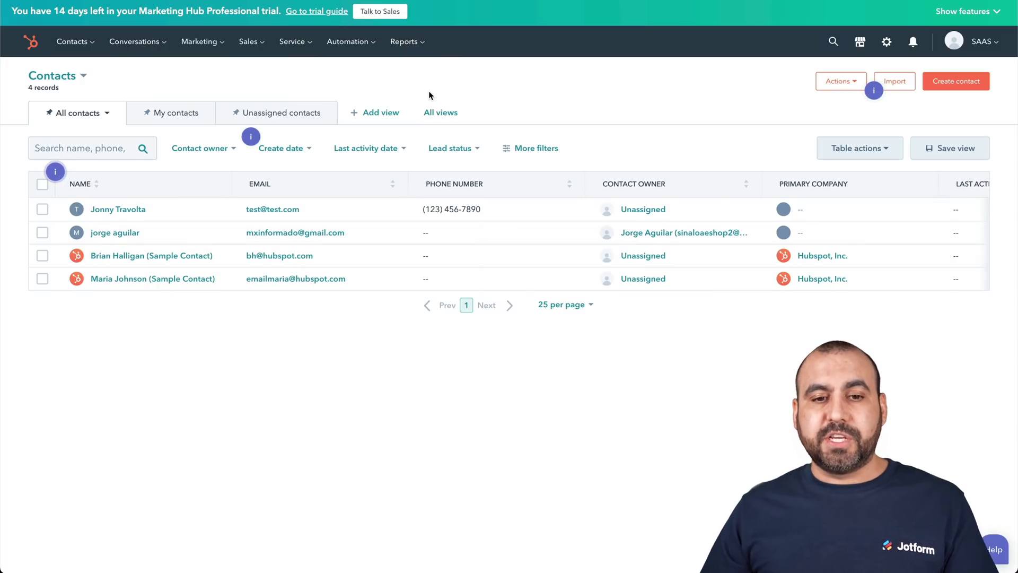
- Create a blank contact-based workflow from Automation > Workflows
left_click(364, 50)
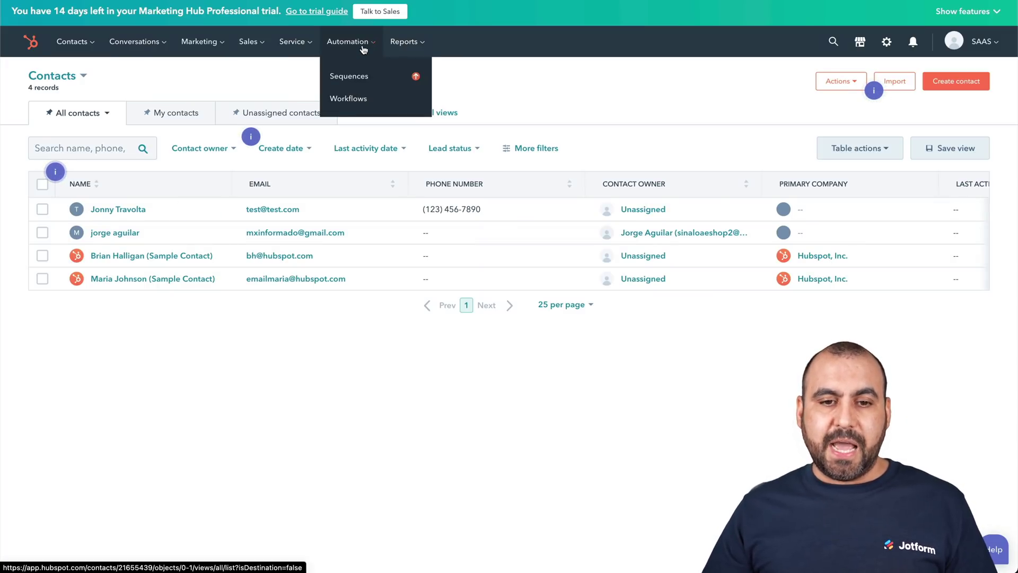
left_click(350, 97)
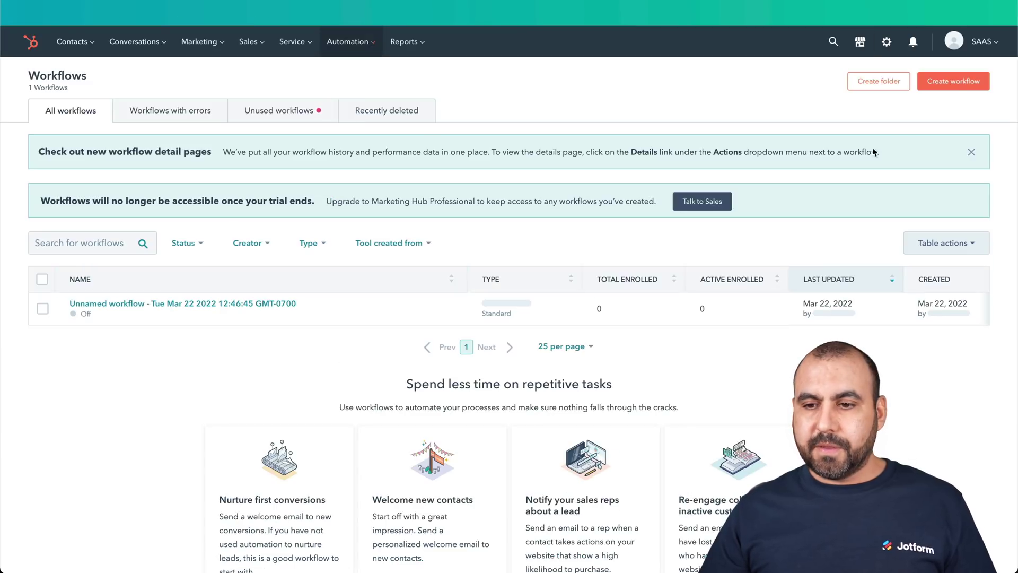
left_click(957, 94)
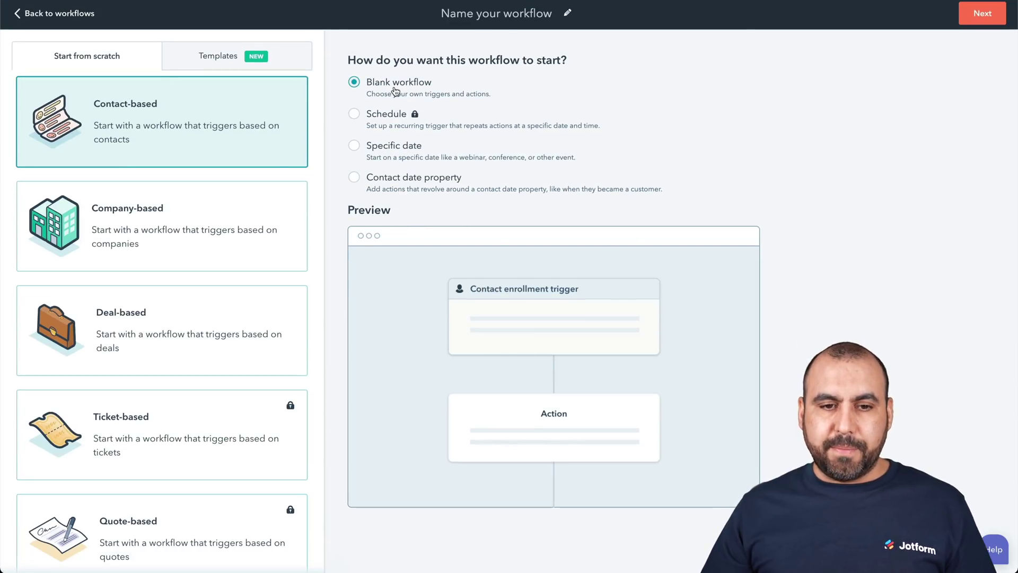
left_click(963, 21)
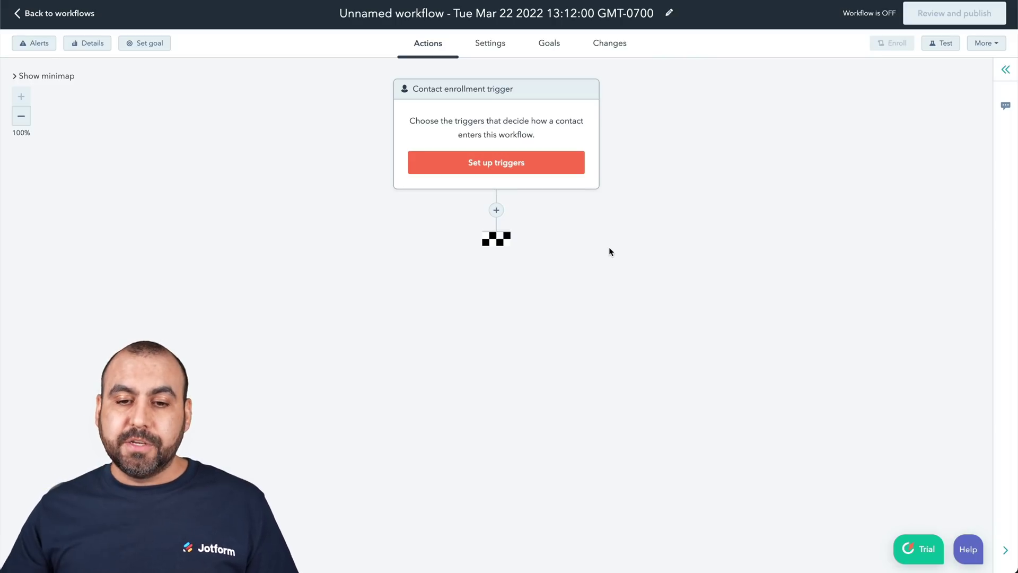
- Set the enrollment trigger to Lifecycle stage is any of Subscriber and save it
left_click(480, 167)
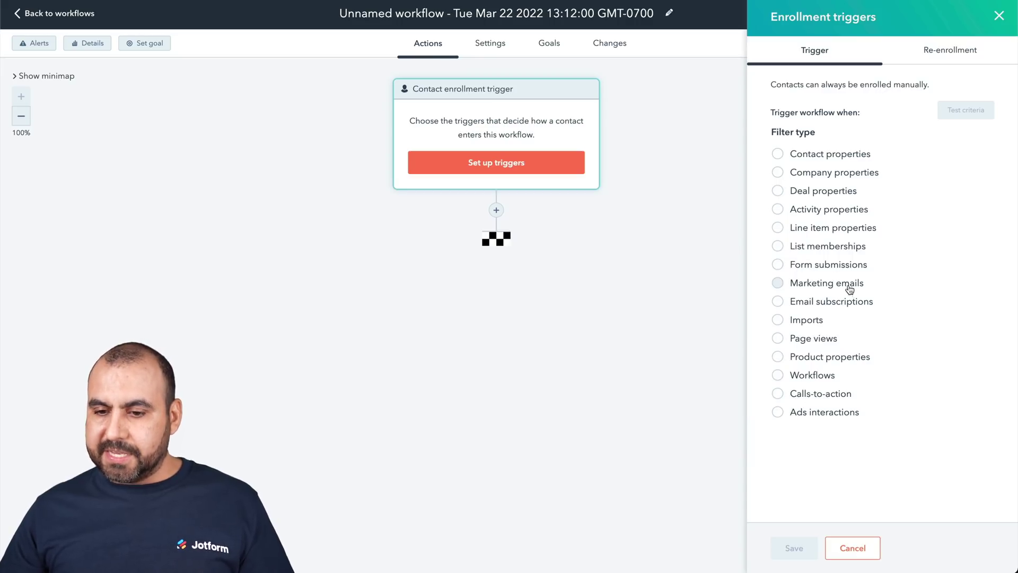
left_click(777, 154)
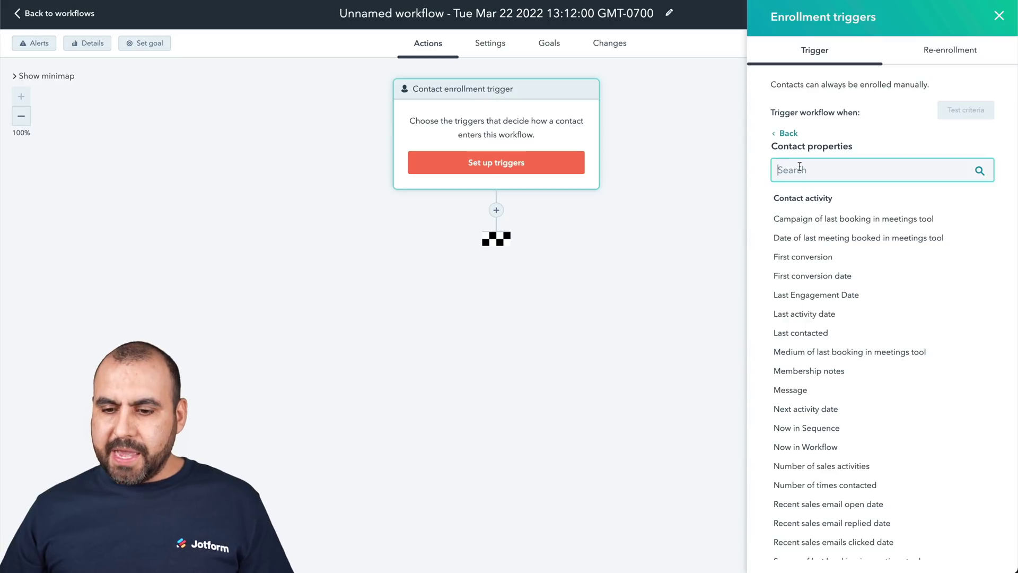
type("life")
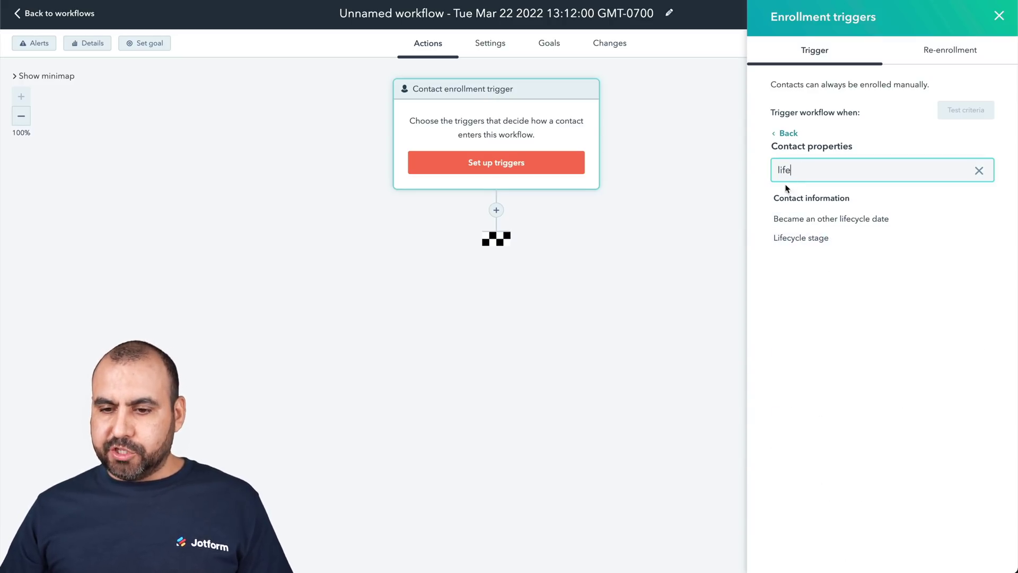
left_click(801, 241)
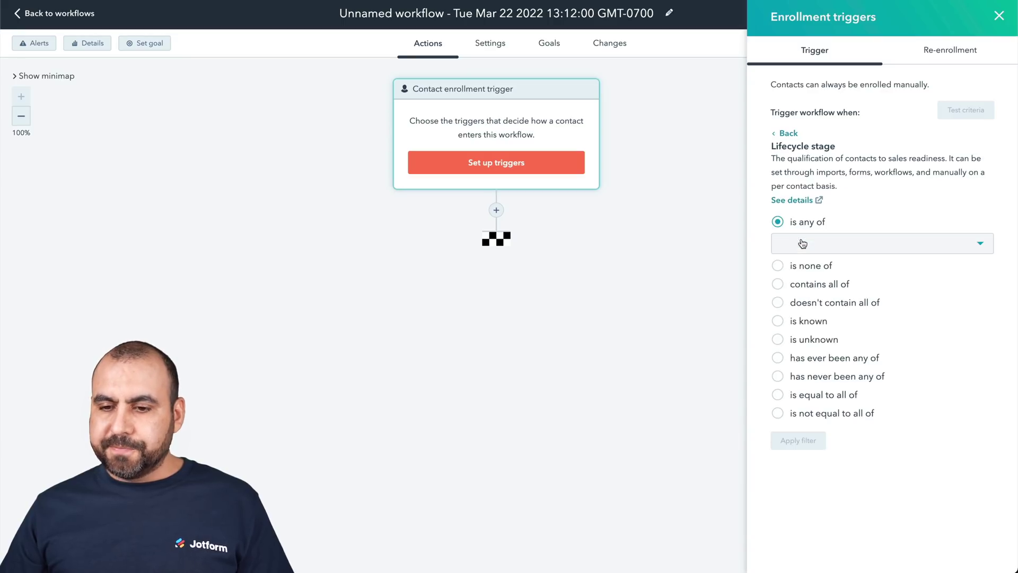
left_click(857, 249)
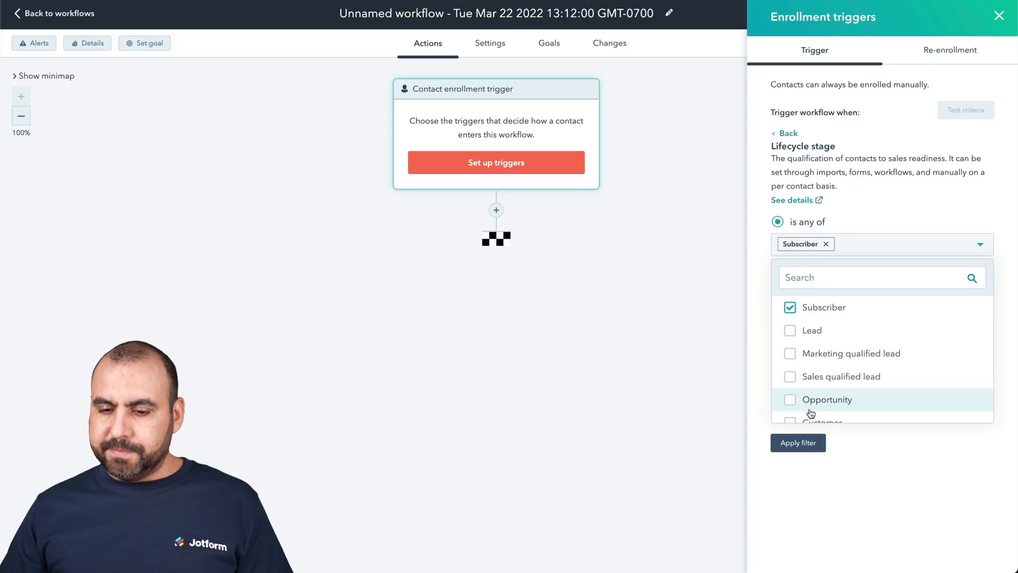
left_click(798, 443)
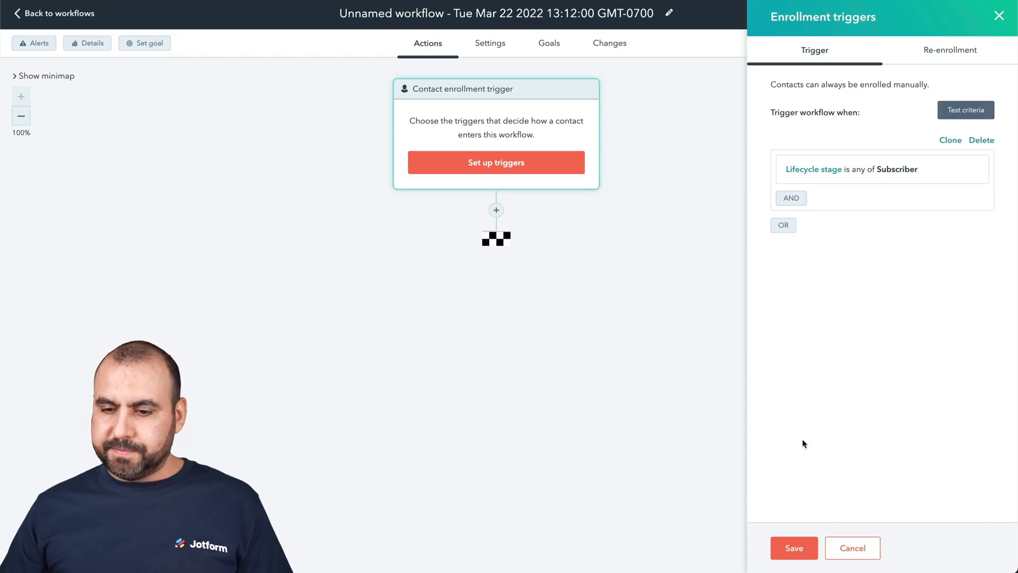
left_click(798, 546)
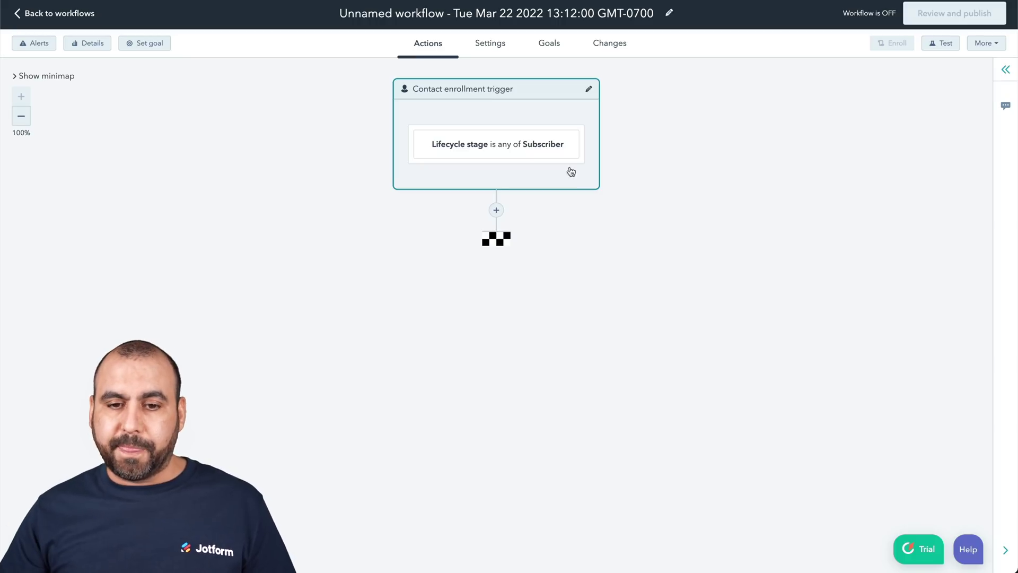
- Add a 'Delay for a set amount of time' step of 7 days after the trigger
left_click(497, 211)
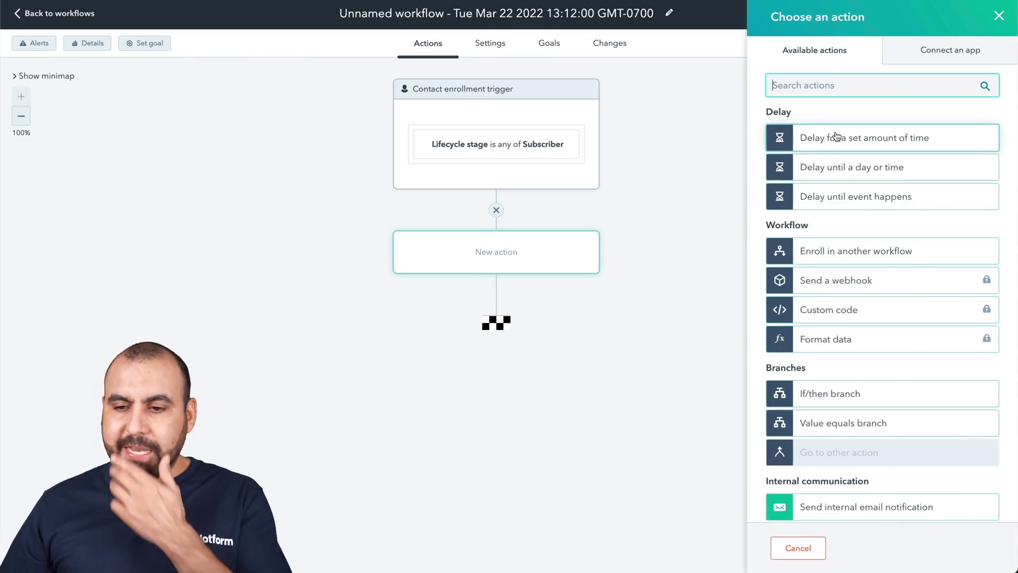
type("delay")
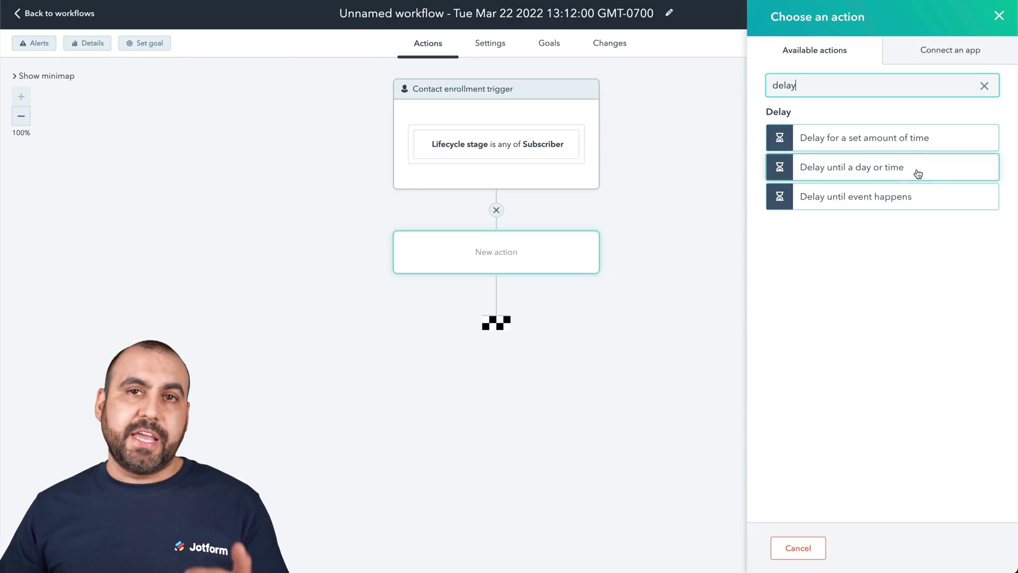
left_click(836, 144)
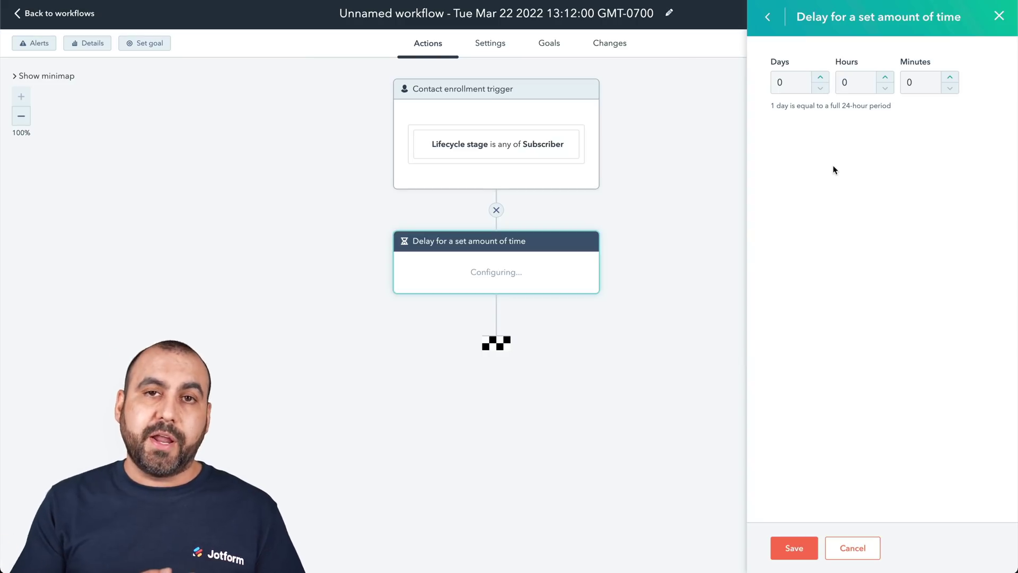
left_click(821, 78)
left_click(821, 78)
left_click(821, 78)
left_click(822, 78)
left_click(821, 78)
left_click(822, 78)
left_click(822, 78)
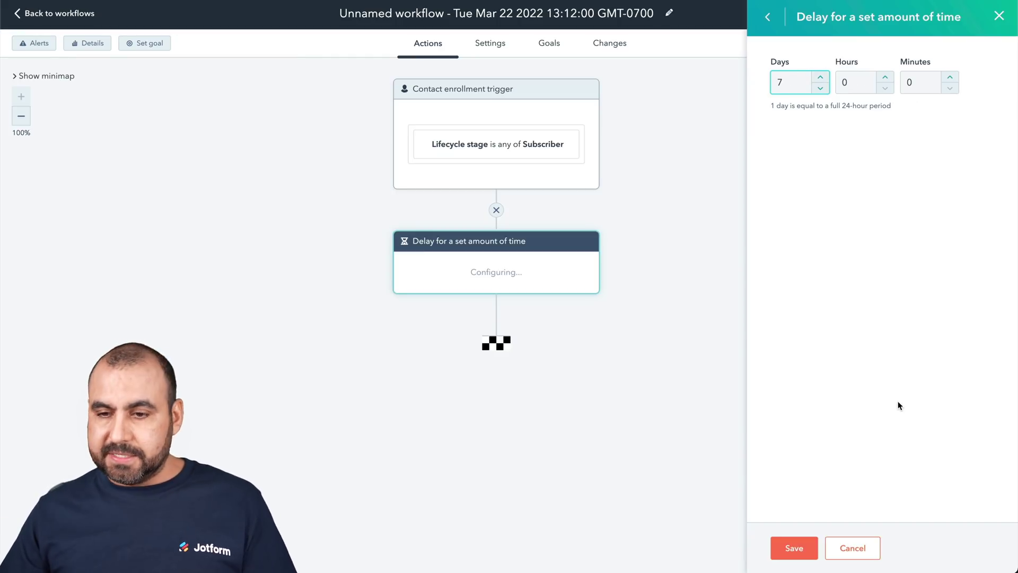
left_click(794, 548)
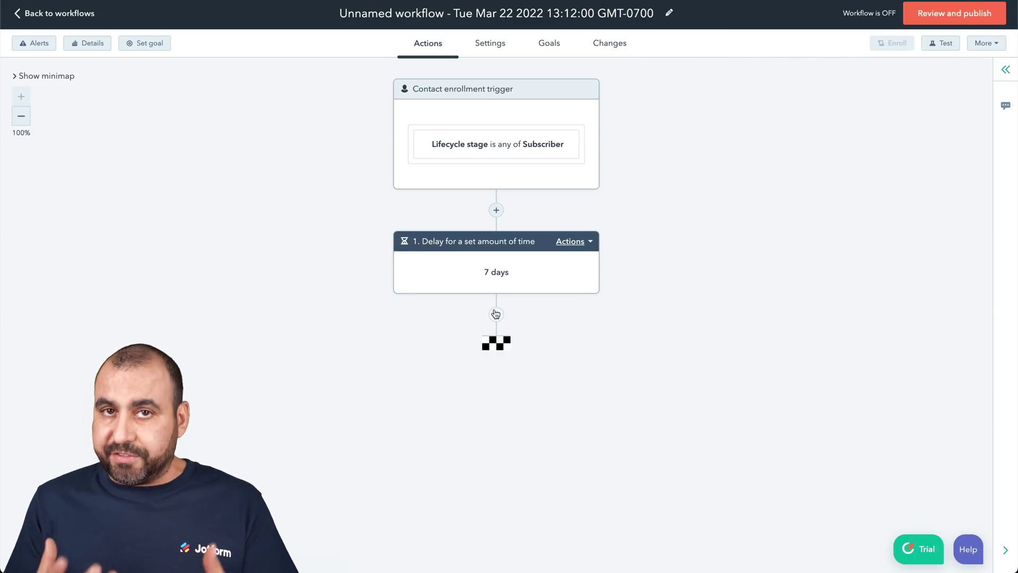
left_click(496, 314)
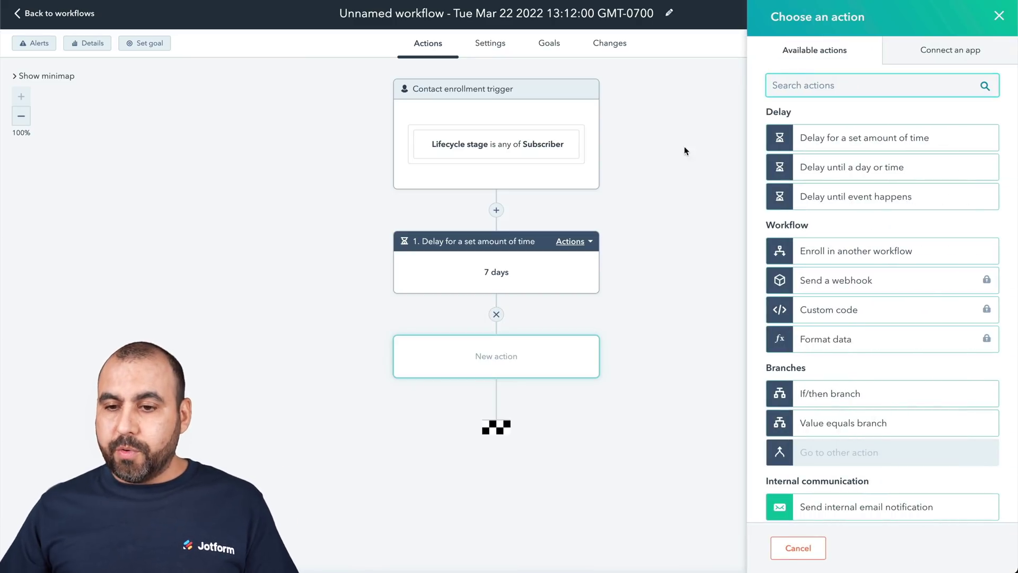
- Add a Send email action and create a new email named 'Survey Email'
type("send")
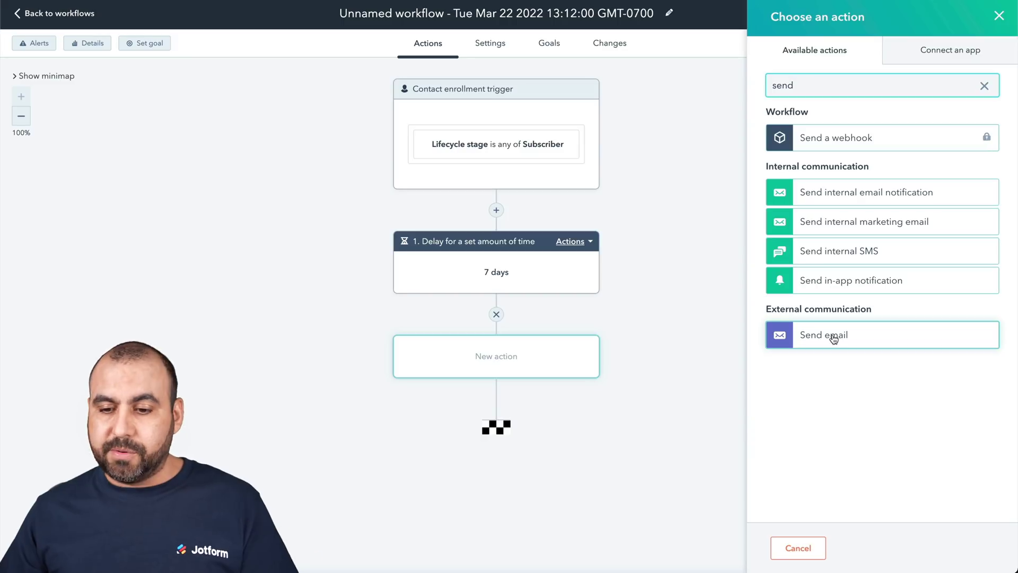
left_click(817, 335)
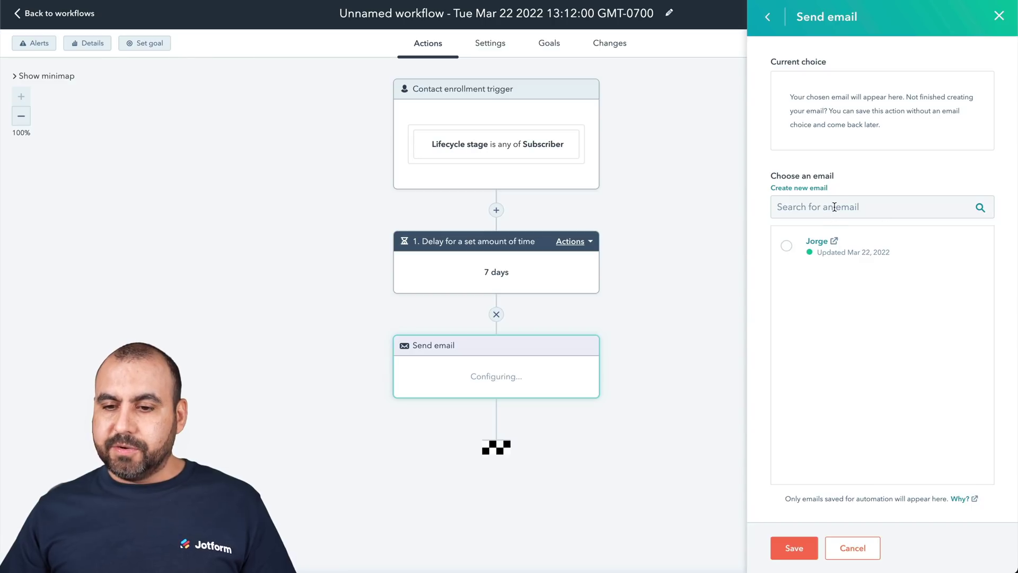
left_click(819, 189)
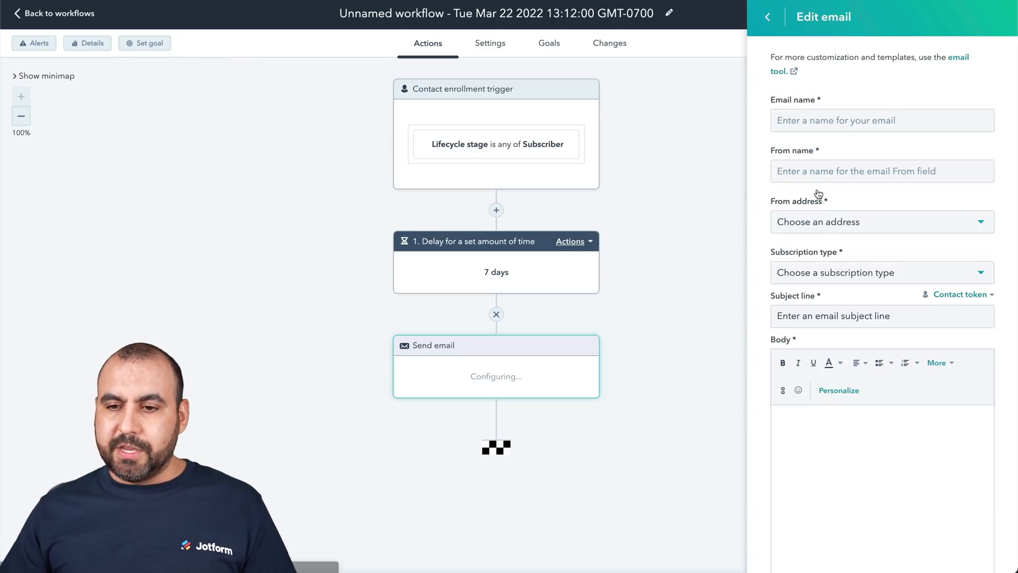
left_click(829, 115)
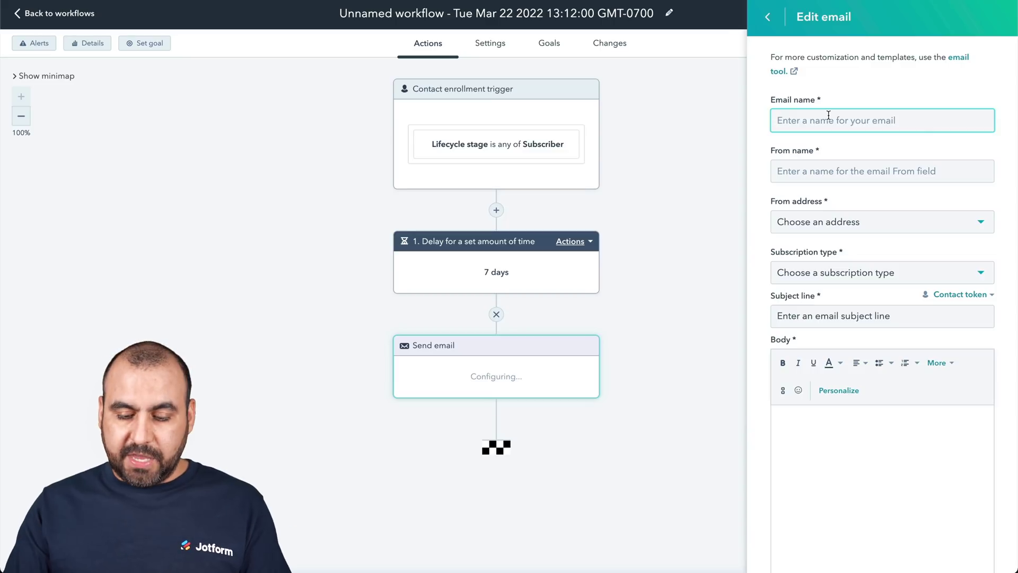
type("Surve")
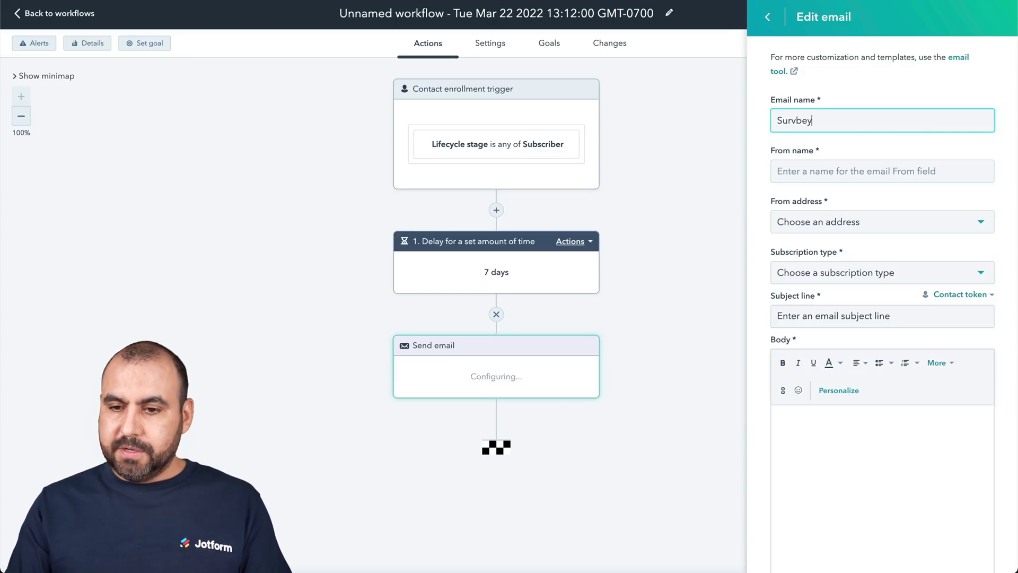
type("y Email")
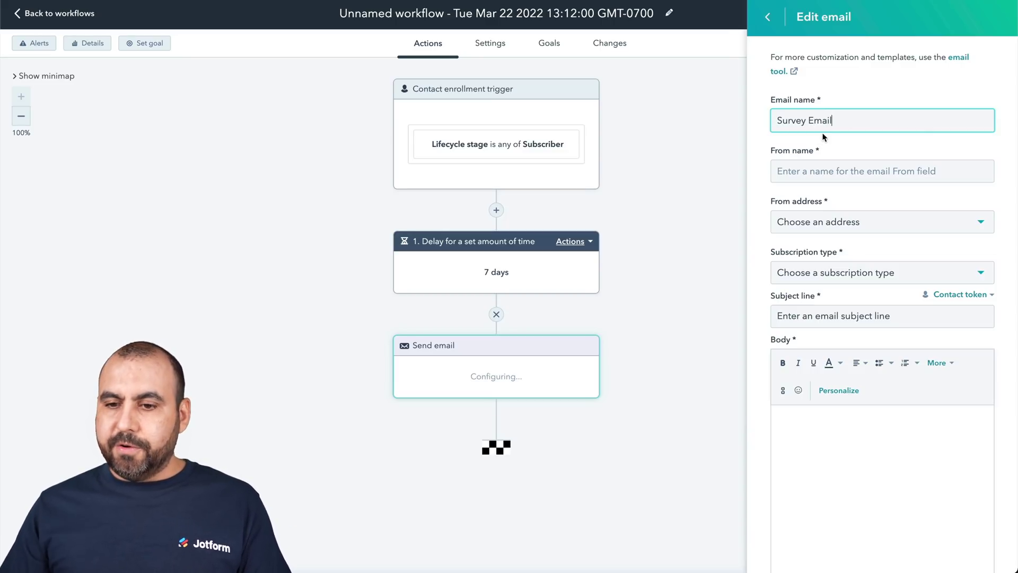
- Enter the sender name, pick the support inbox from address, and choose Marketing Information subscription
left_click(828, 162)
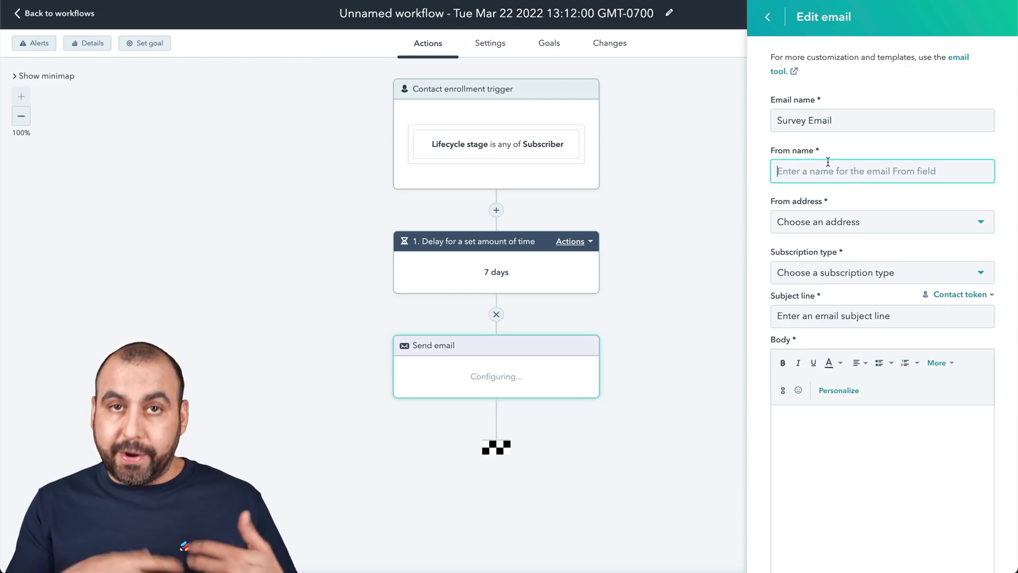
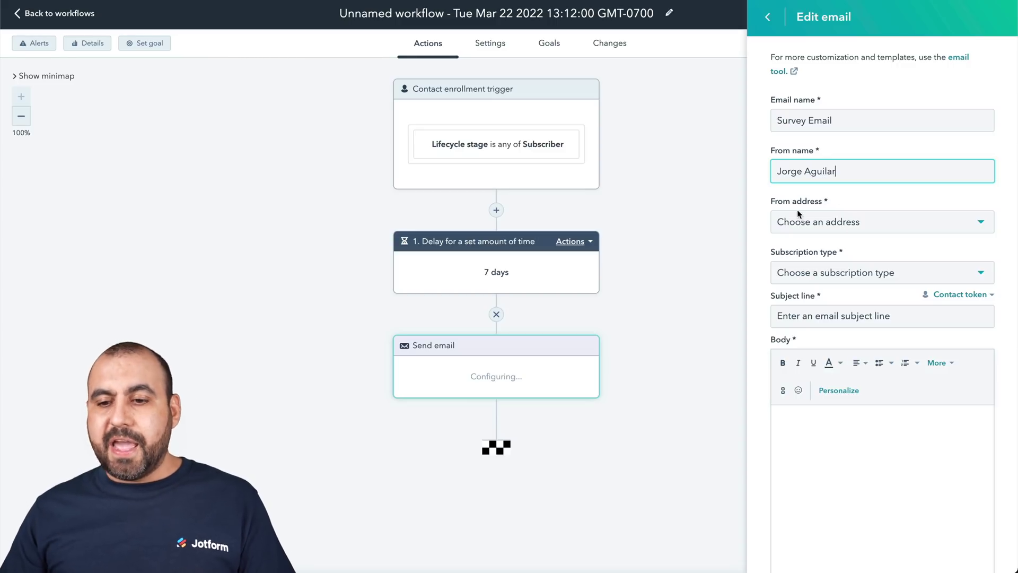
left_click(819, 222)
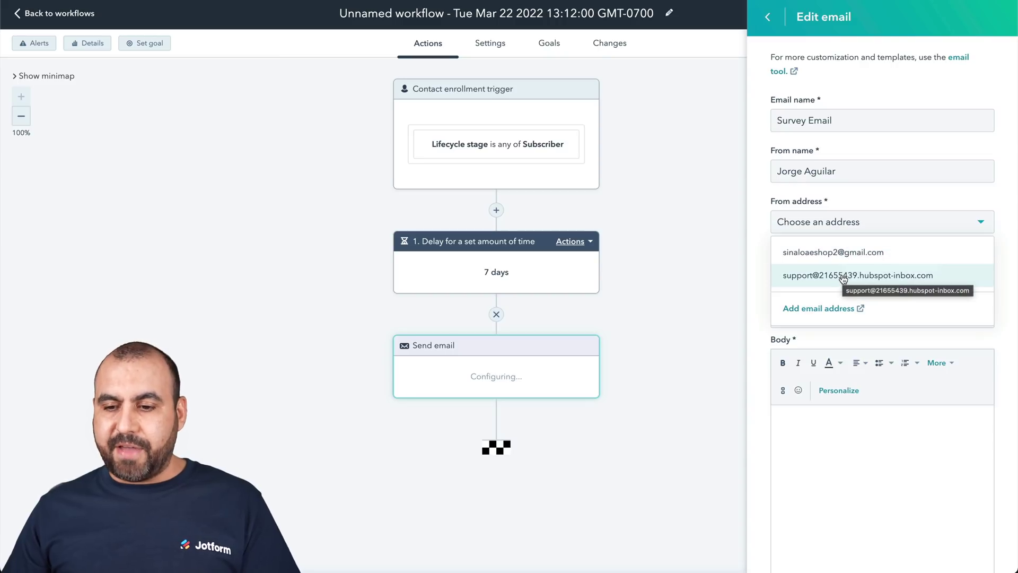
left_click(844, 275)
scroll(843, 313, "down", 1)
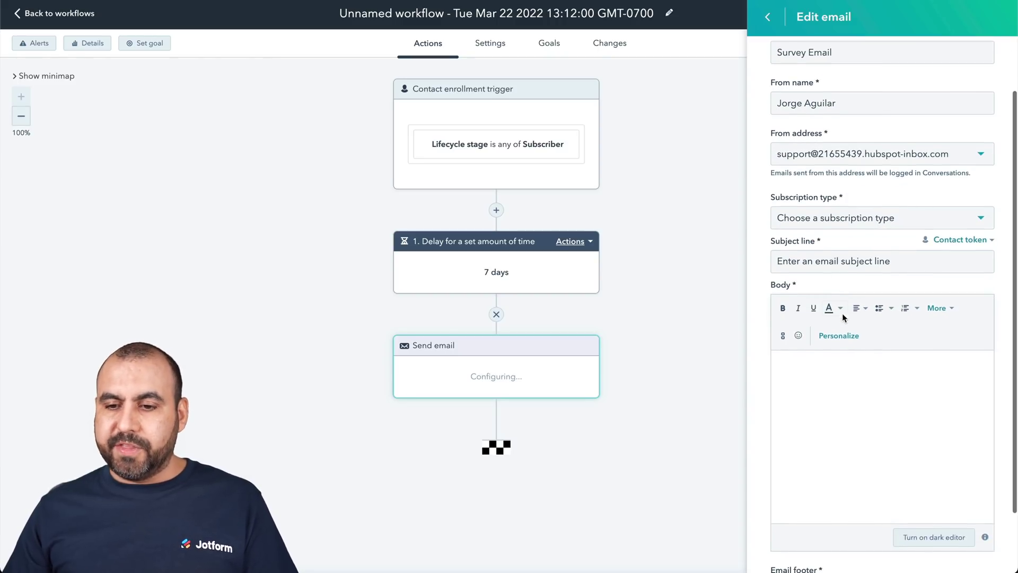
left_click(836, 230)
left_click(834, 248)
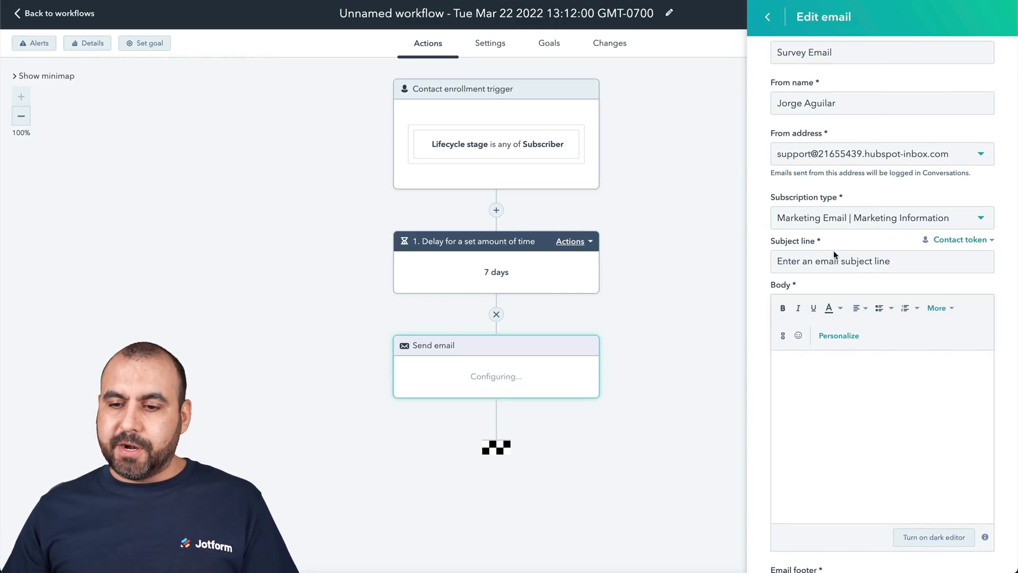
left_click(824, 261)
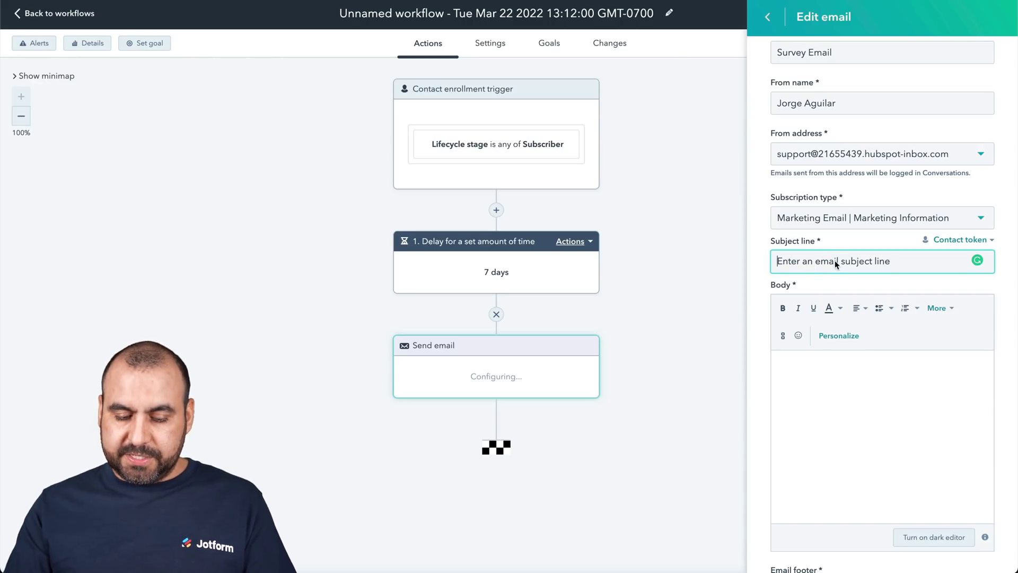
- Enter subject 'What did you think about our product' and body 'Fill out our survey:' plus the survey URL
type("What did you think about our product")
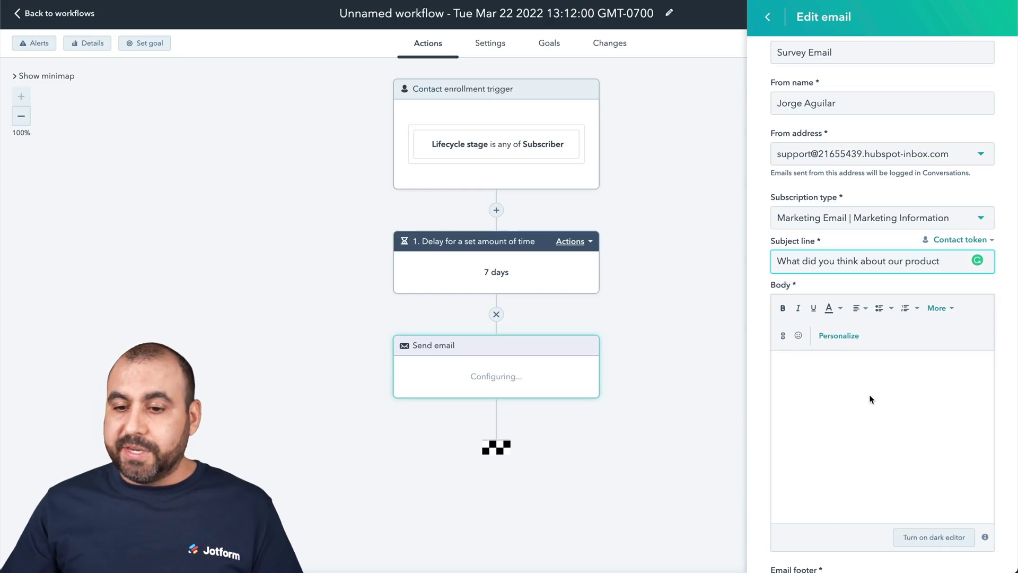
left_click(857, 394)
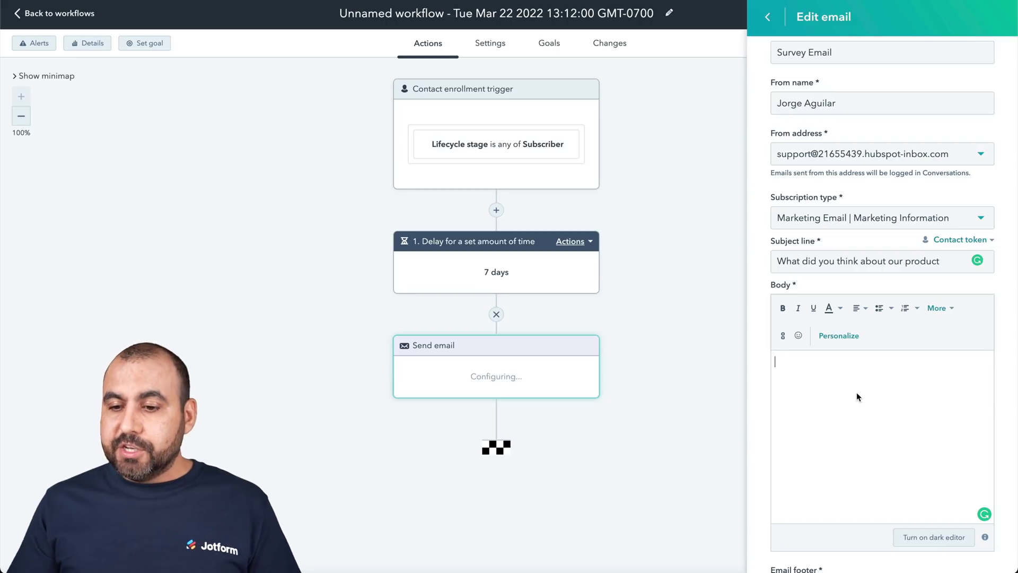
scroll(851, 416, "down", 3)
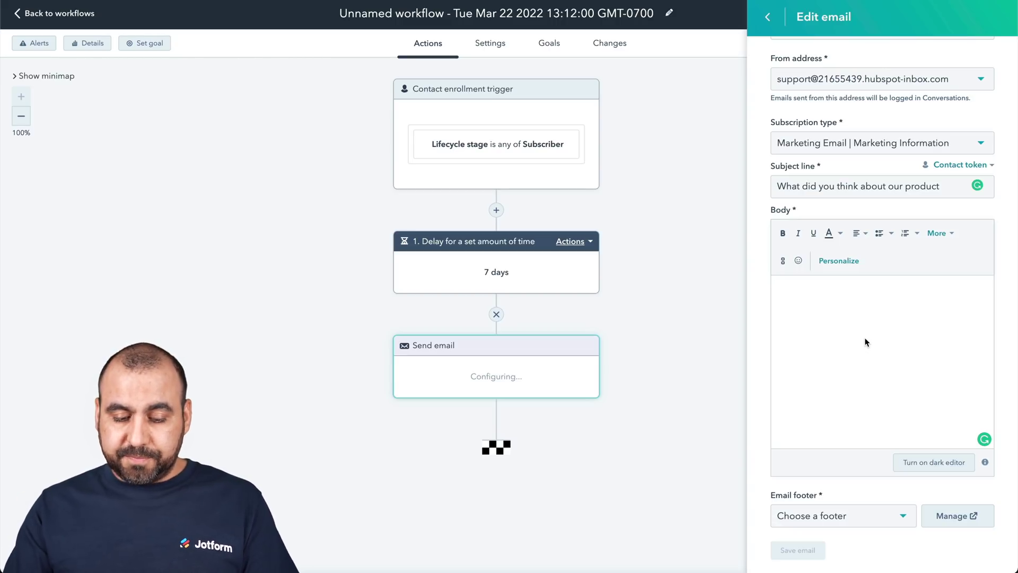
type("Fill out our form ")
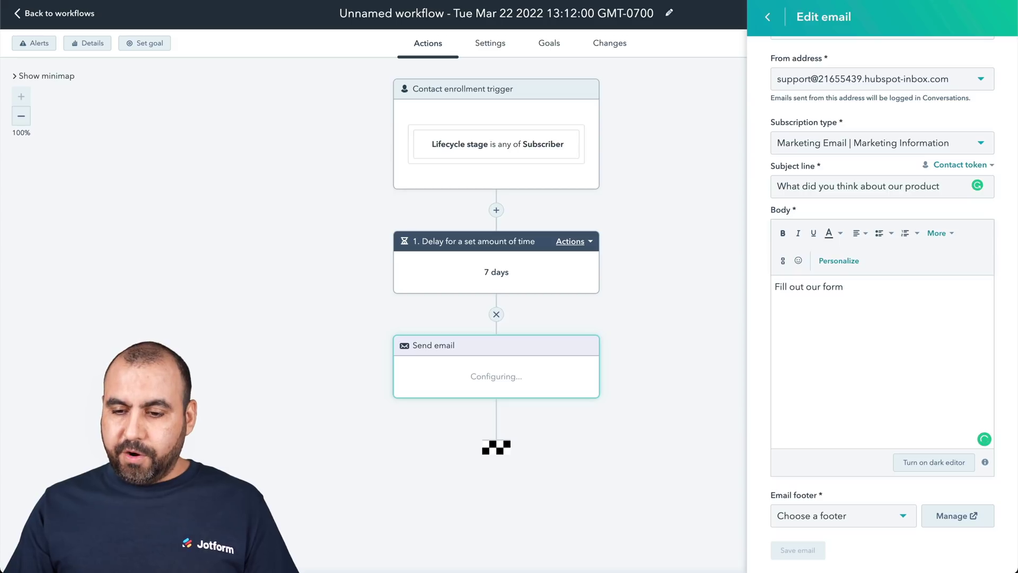
type(":")
double_click(836, 288)
type("survey")
left_click(884, 288)
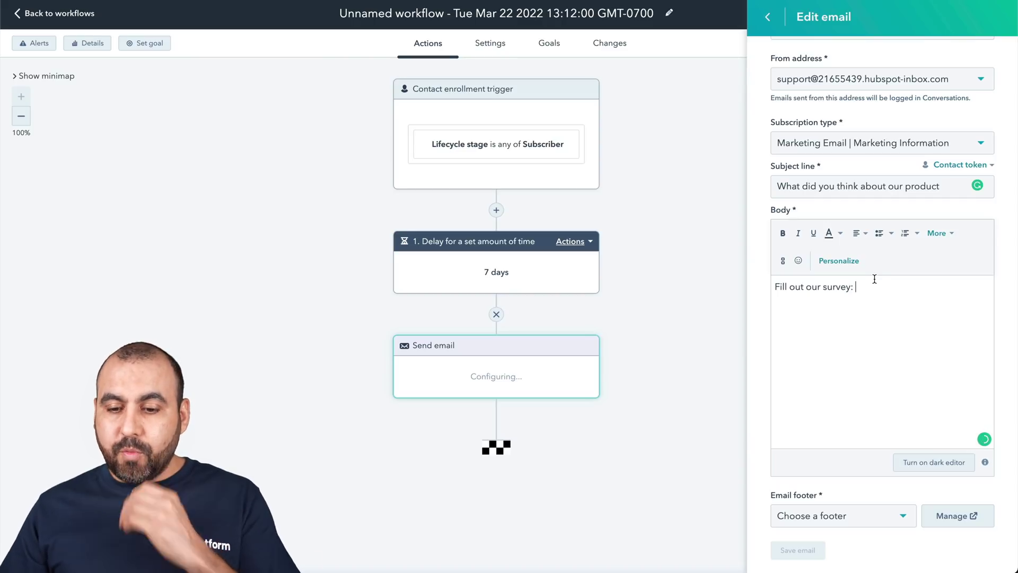
key("ctrl+v")
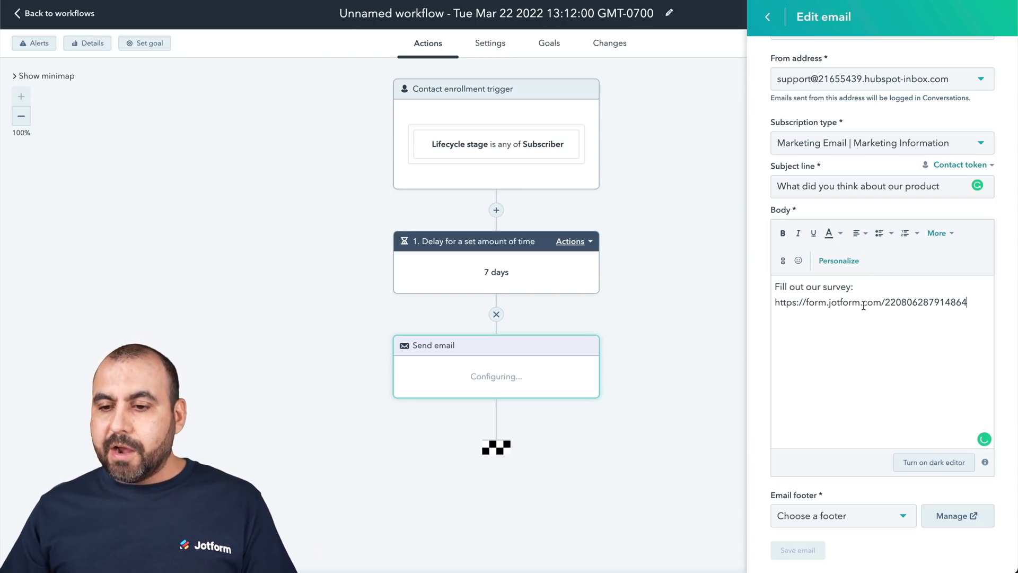
- Link the survey prompt text in the body to the Jotform survey URL
left_click(939, 232)
left_click(851, 355)
triple_click(852, 301)
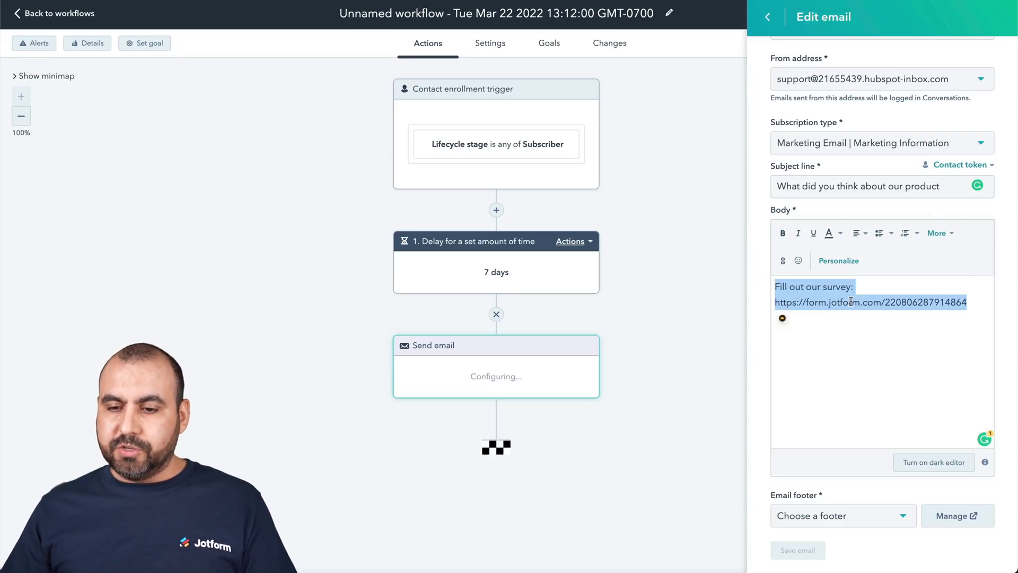
left_click(787, 260)
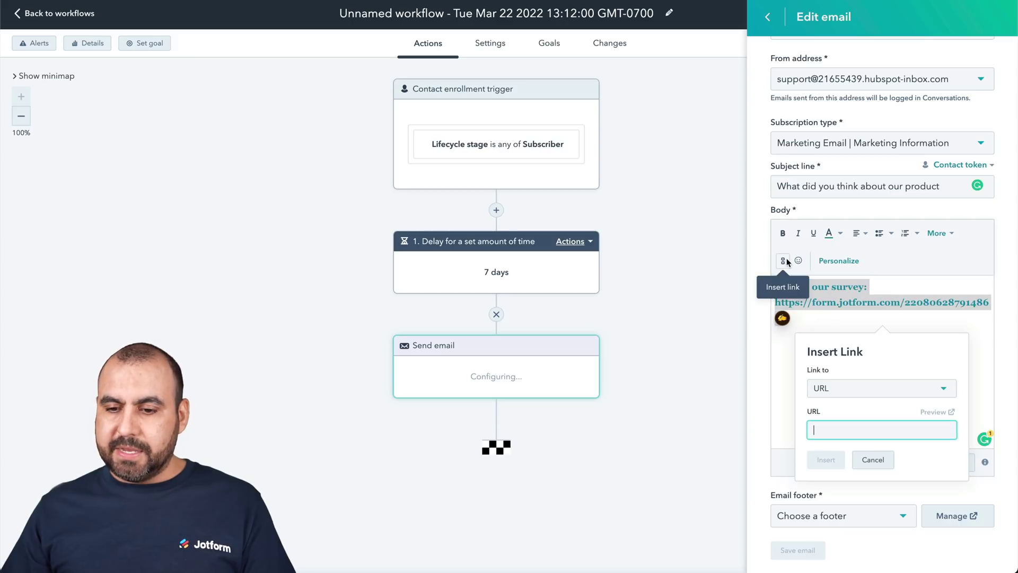
left_click(842, 424)
key("ctrl+v")
left_click(830, 460)
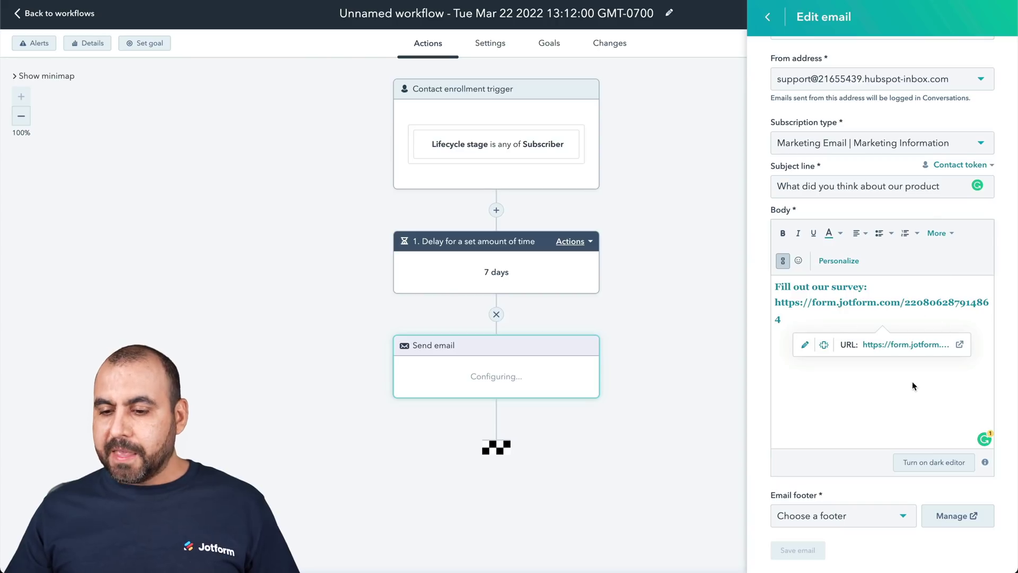
- Apply the (default) email footer, save Survey Email, and confirm it as the send-email step
left_click(838, 514)
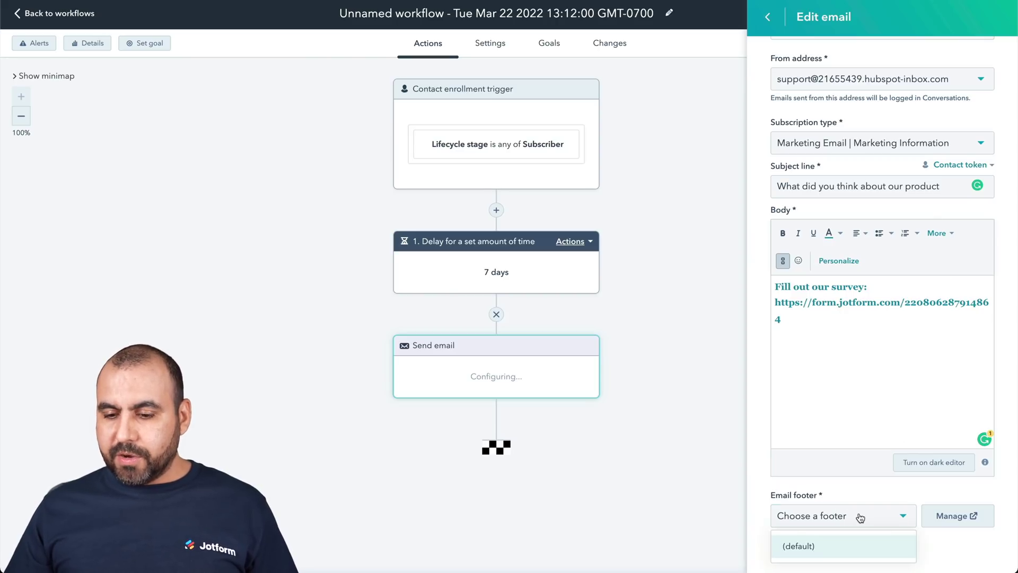
left_click(827, 550)
scroll(838, 489, "down", 1)
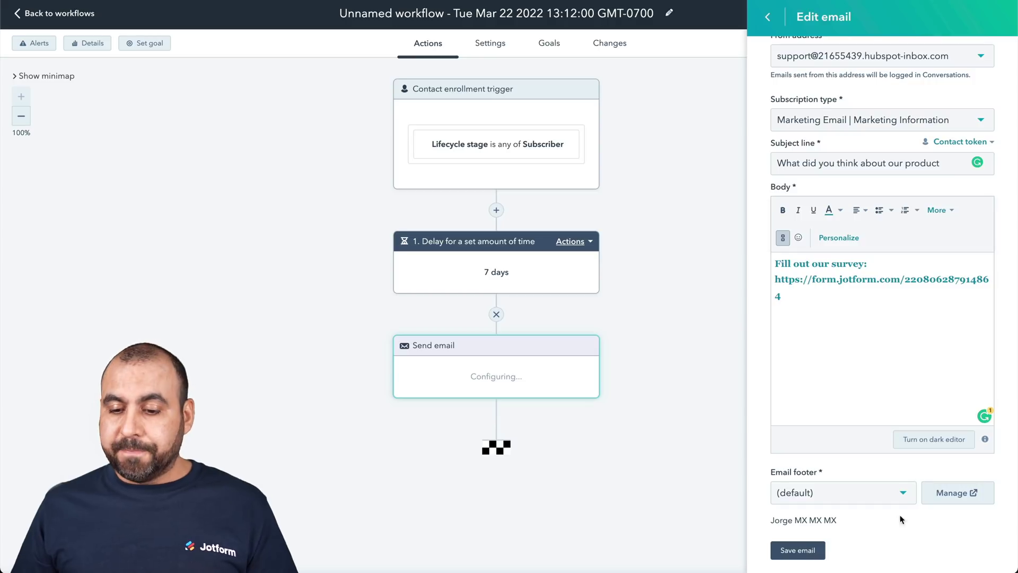
left_click(790, 549)
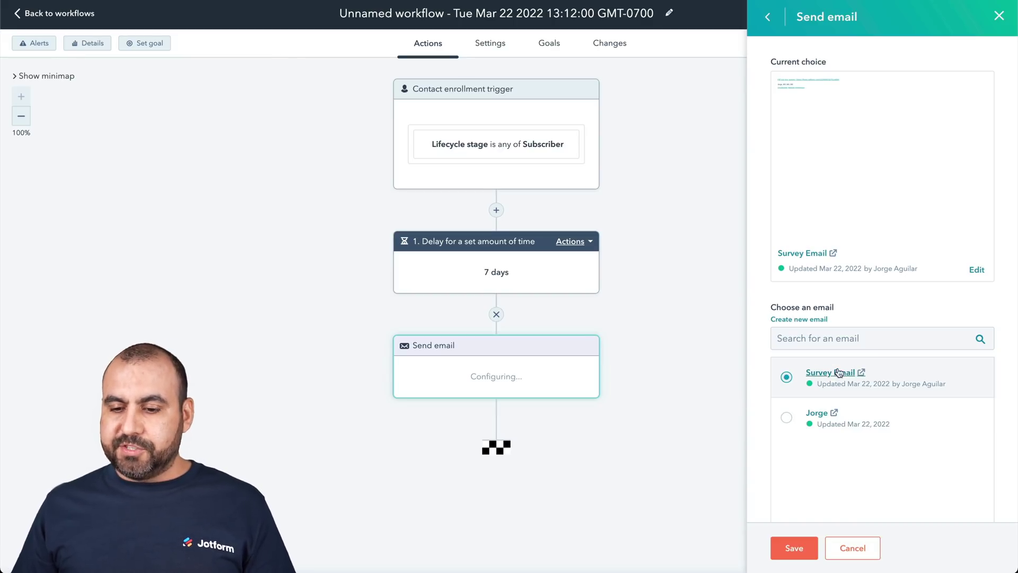
left_click(795, 546)
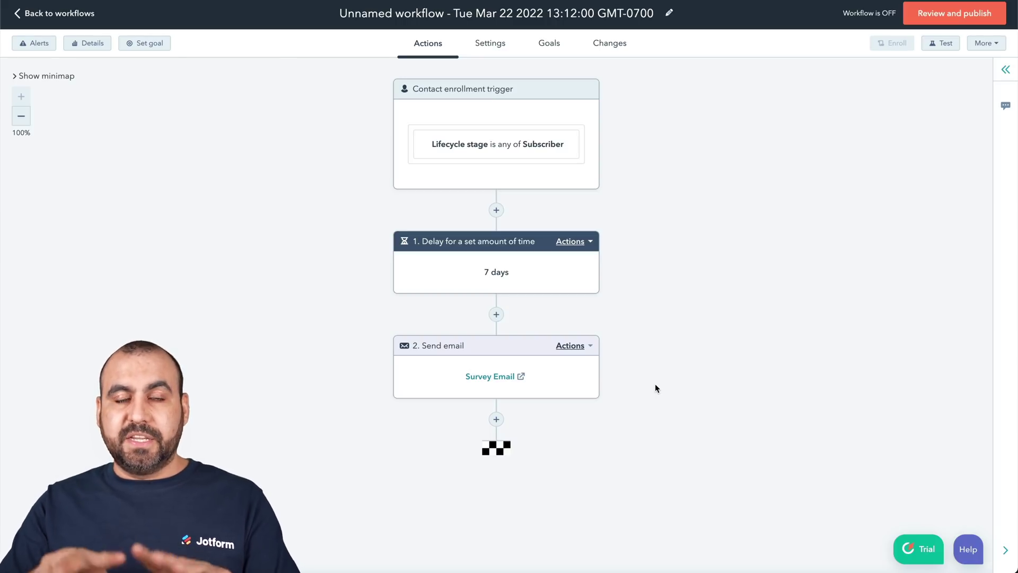
left_click(496, 316)
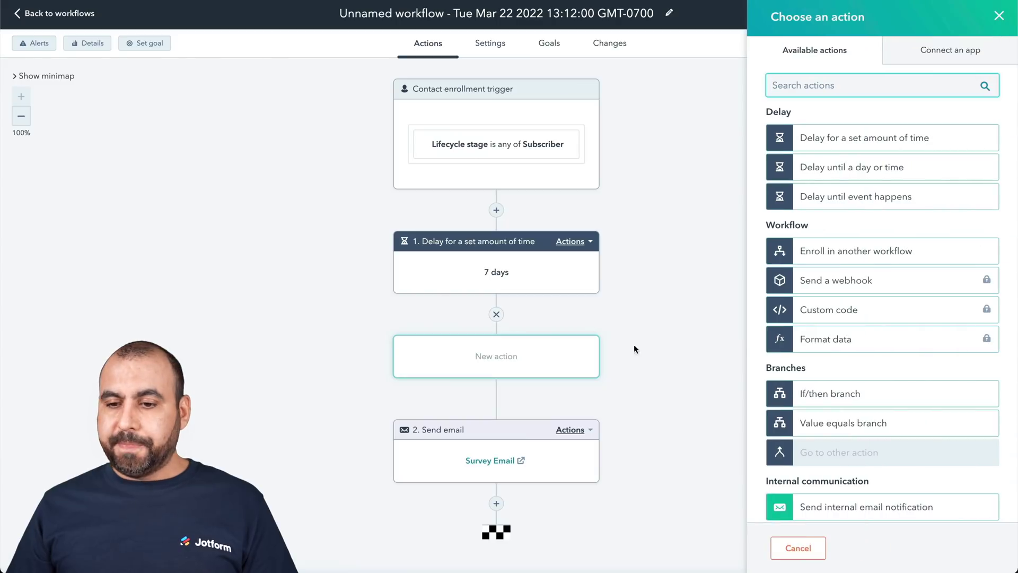
scroll(801, 329, "down", 3)
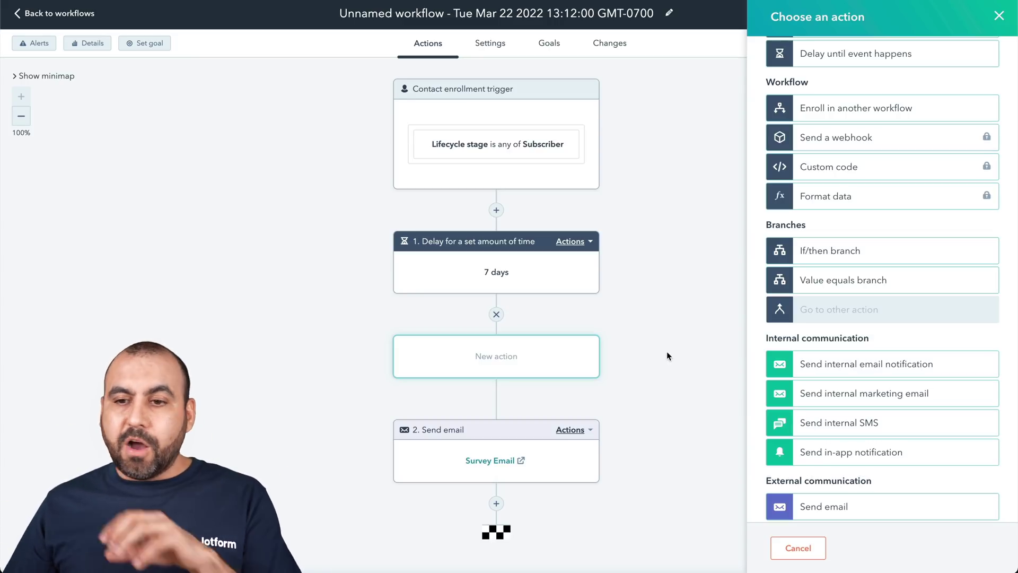
scroll(794, 214, "up", 3)
scroll(794, 213, "down", 2)
scroll(794, 213, "down", 10)
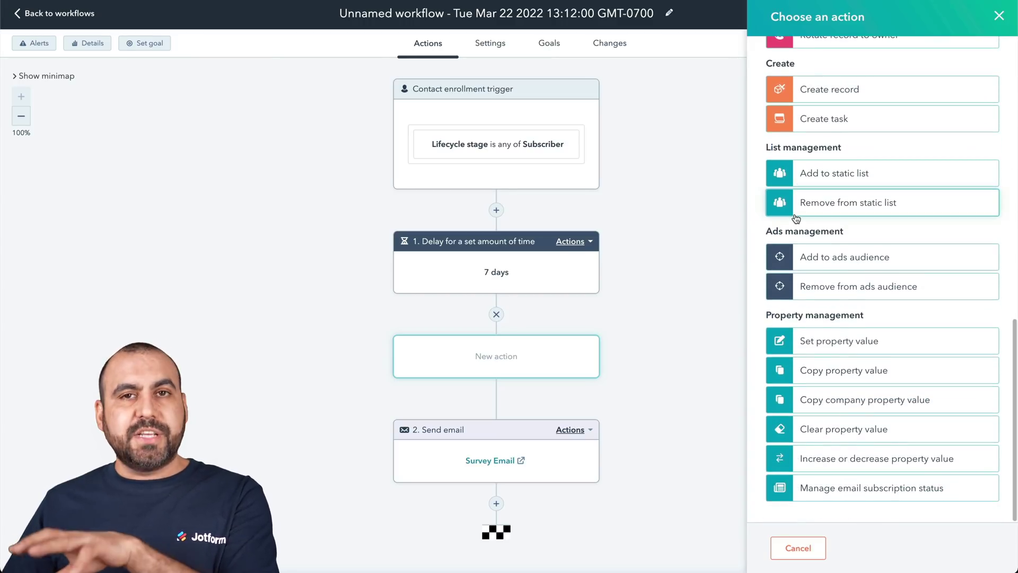
left_click(999, 11)
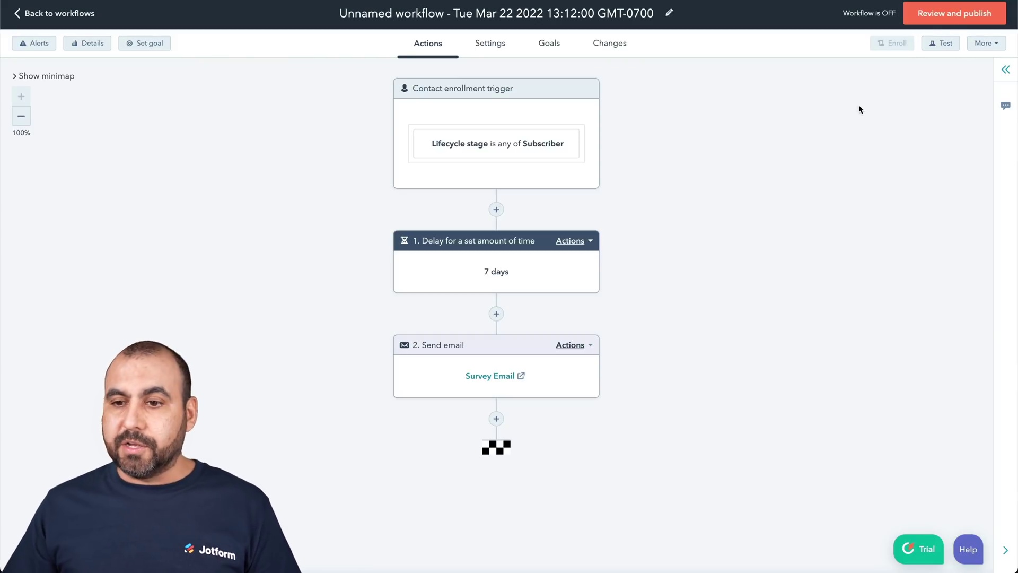
- Publish the workflow with 'No, only enroll contacts who meet the trigger criteria after turning on'
left_click(956, 13)
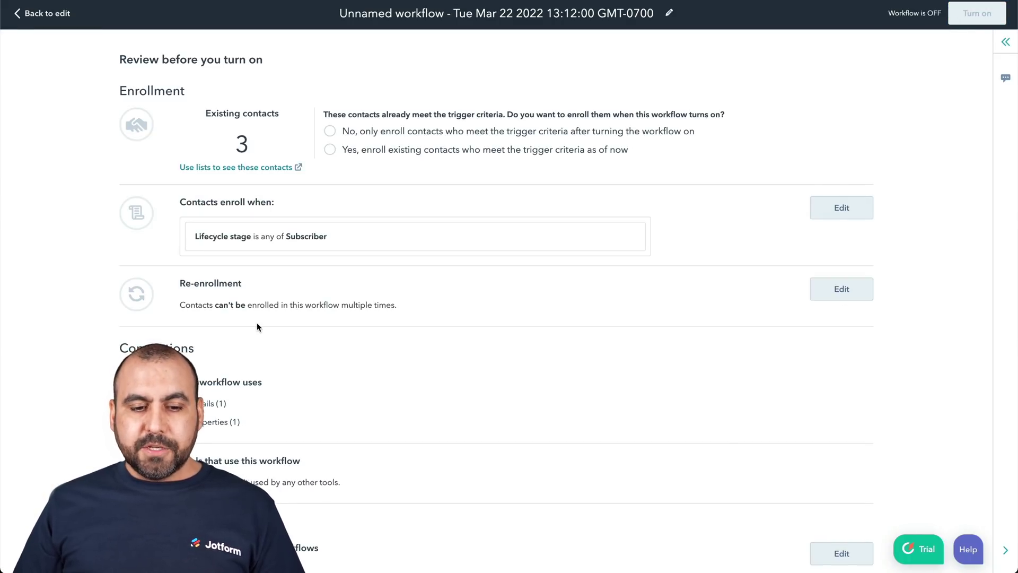
scroll(254, 318, "down", 8)
scroll(256, 324, "up", 8)
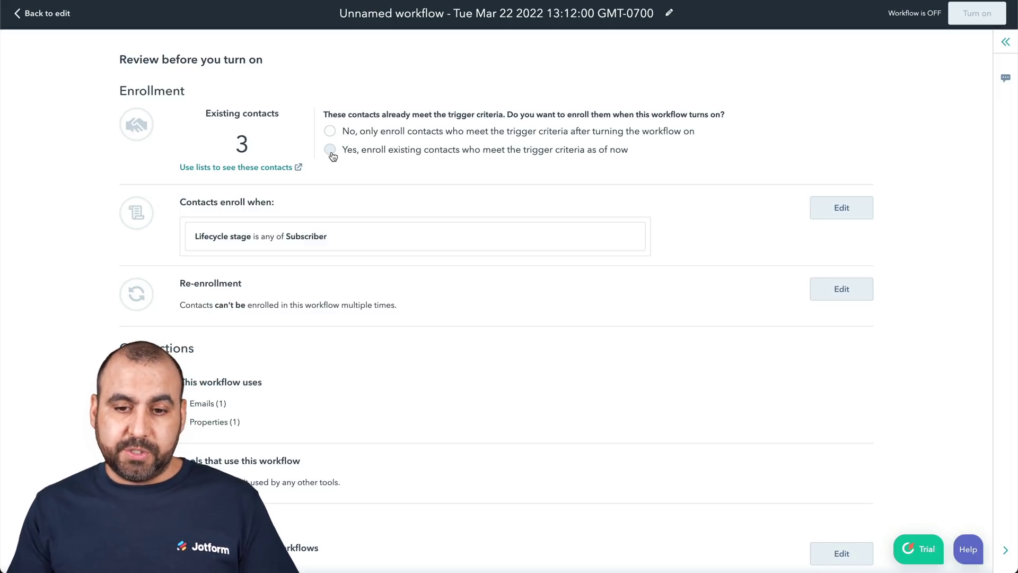
left_click(329, 150)
left_click(330, 131)
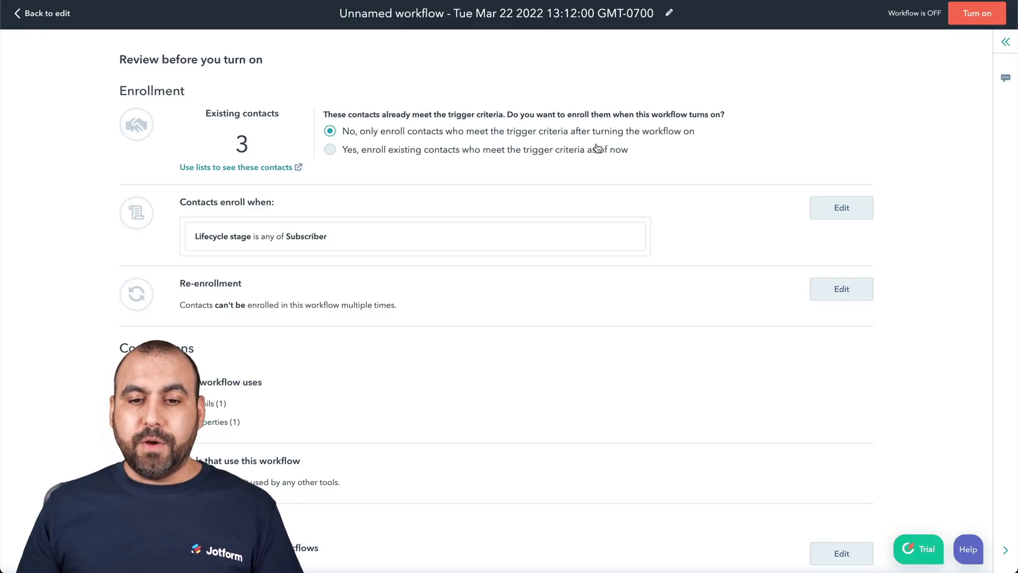
left_click(986, 16)
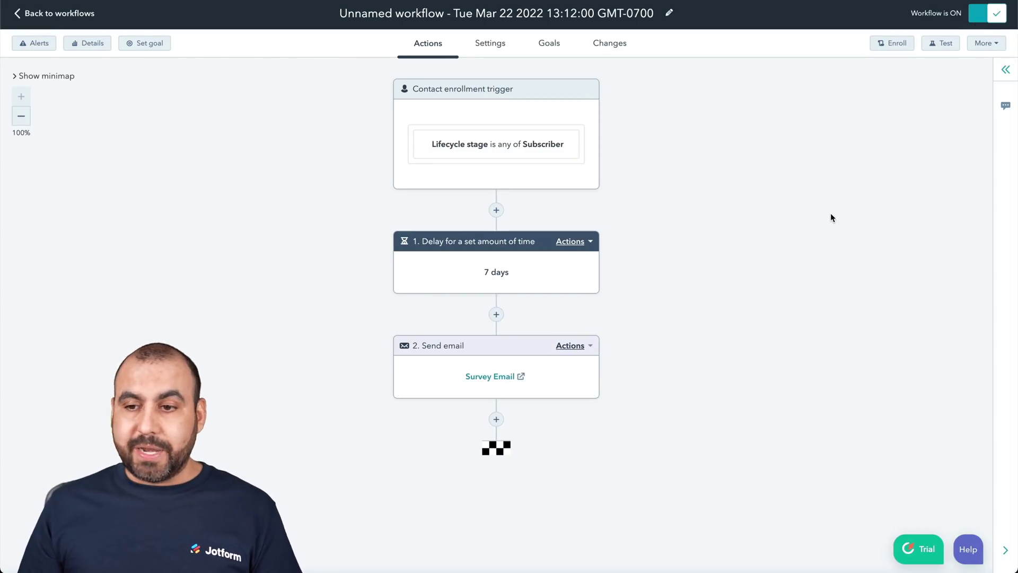
left_click(943, 47)
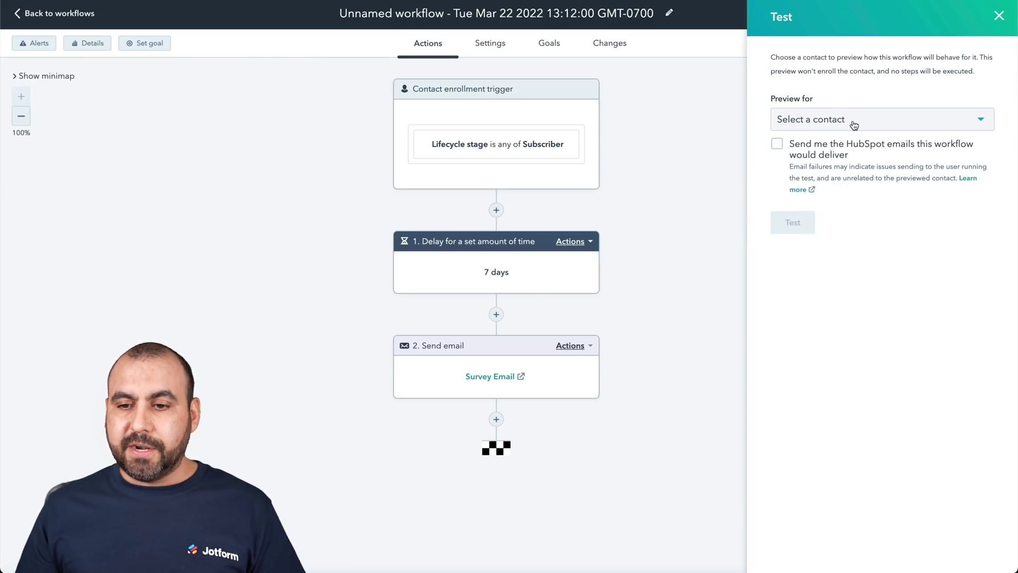
left_click(864, 124)
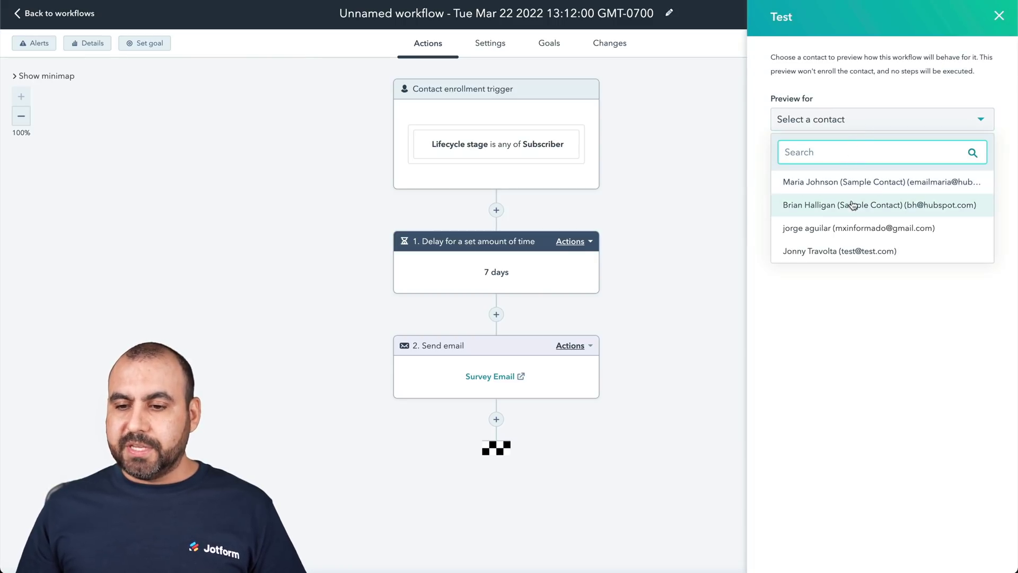
left_click(853, 252)
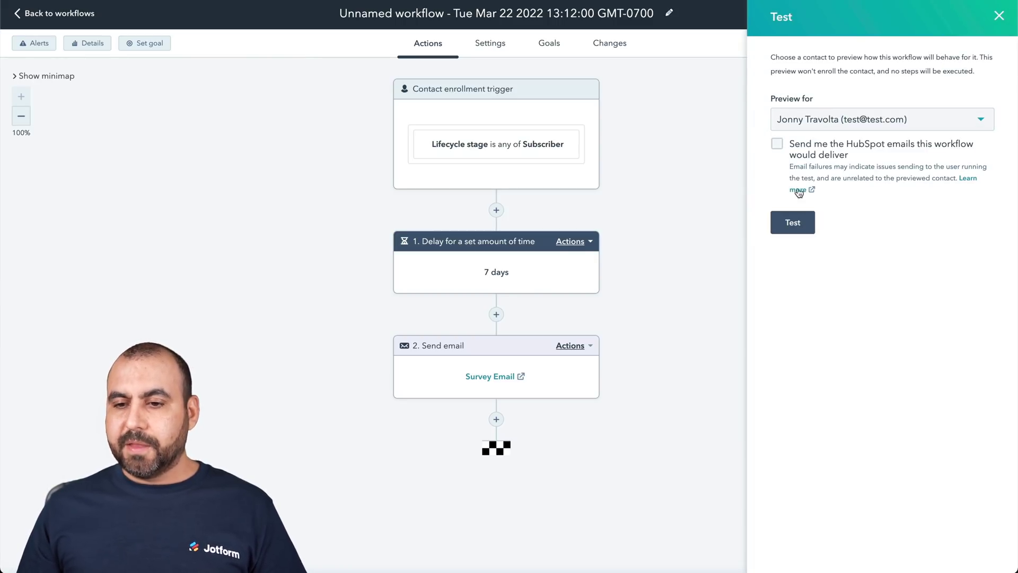
left_click(797, 221)
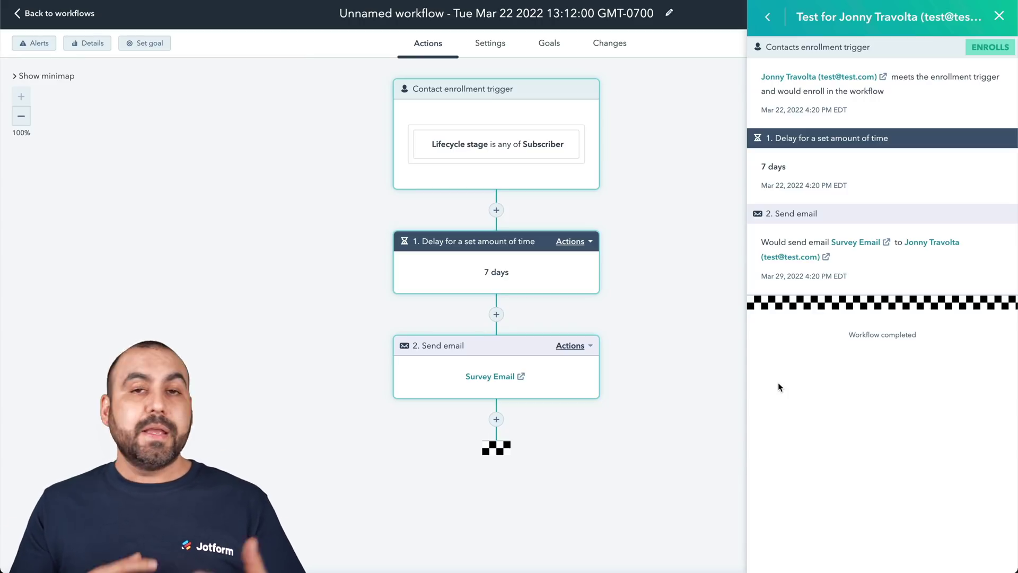
left_click_drag(757, 161, 798, 164)
left_click(800, 164)
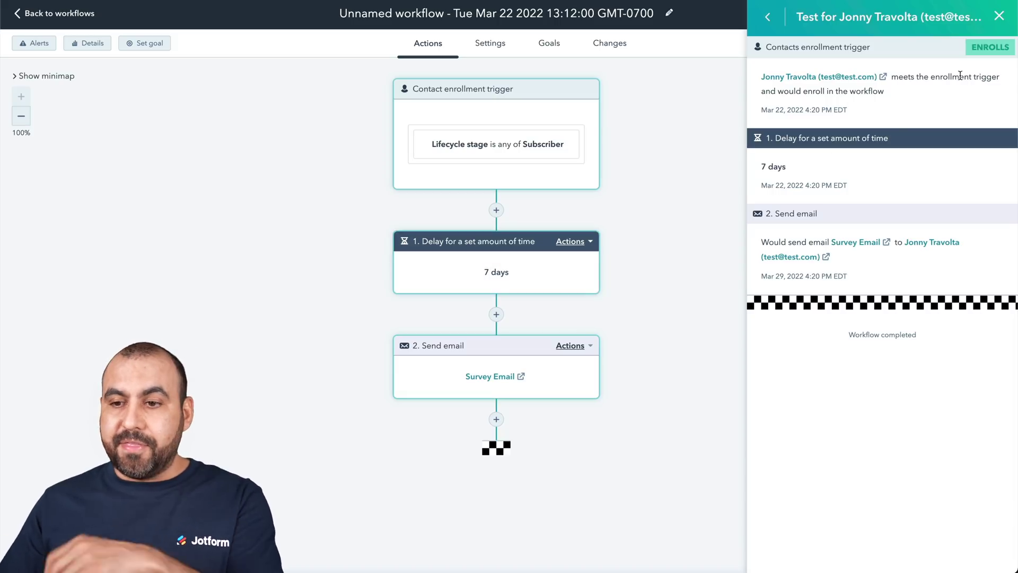
left_click(1000, 21)
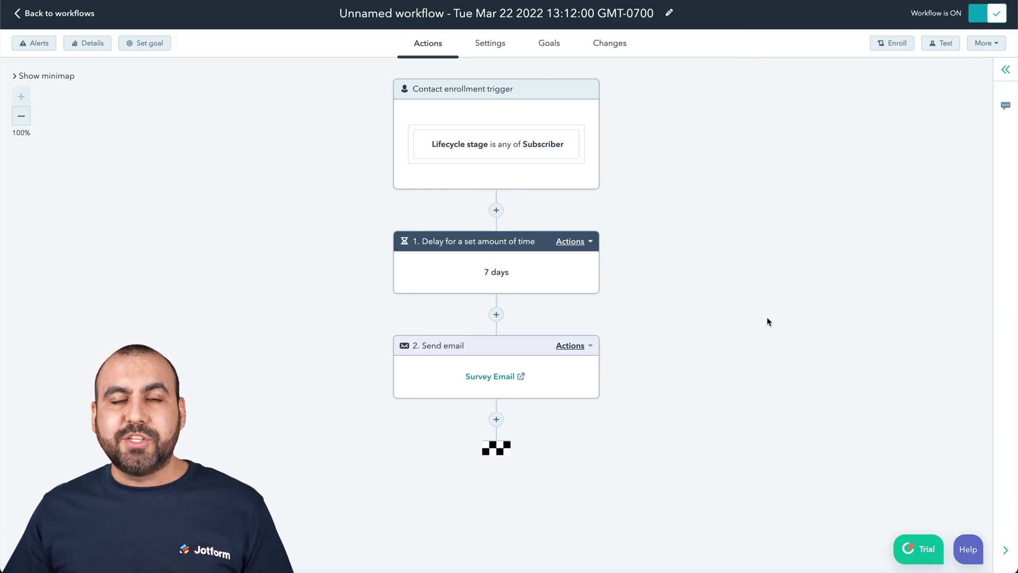